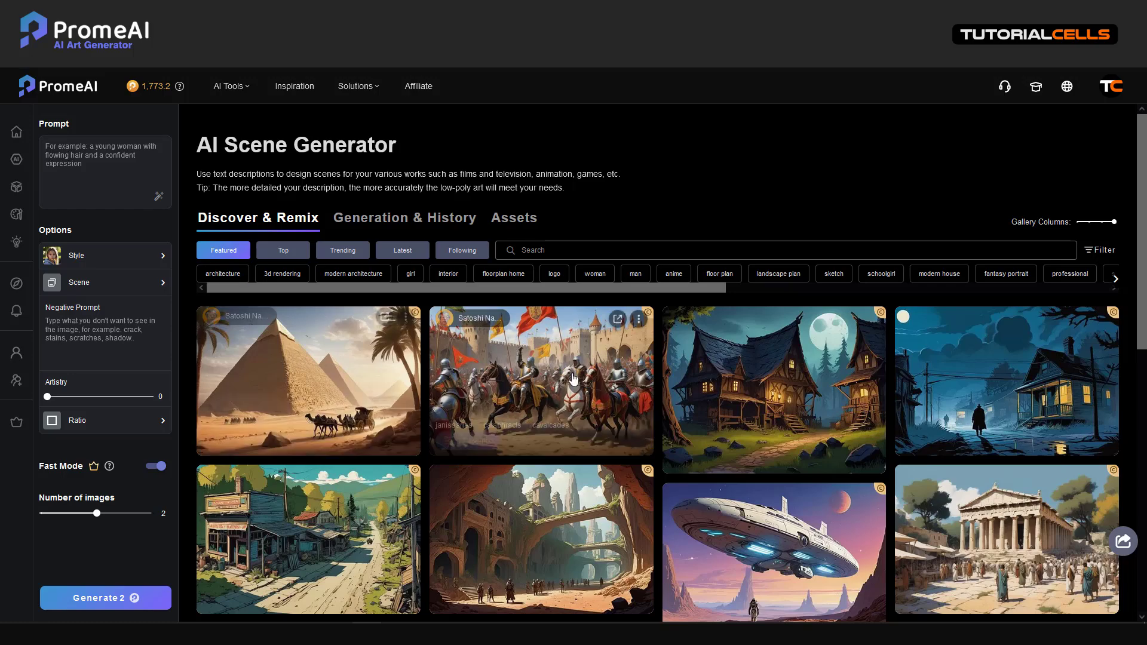
Copy "The three pyramids on the surface of Mars and humans are walking on the surface of Mars in space suits" from Notepad into the prompt.
{"action": "scroll", "coordinate": [563, 534], "scroll_direction": "down", "scroll_amount": 3}
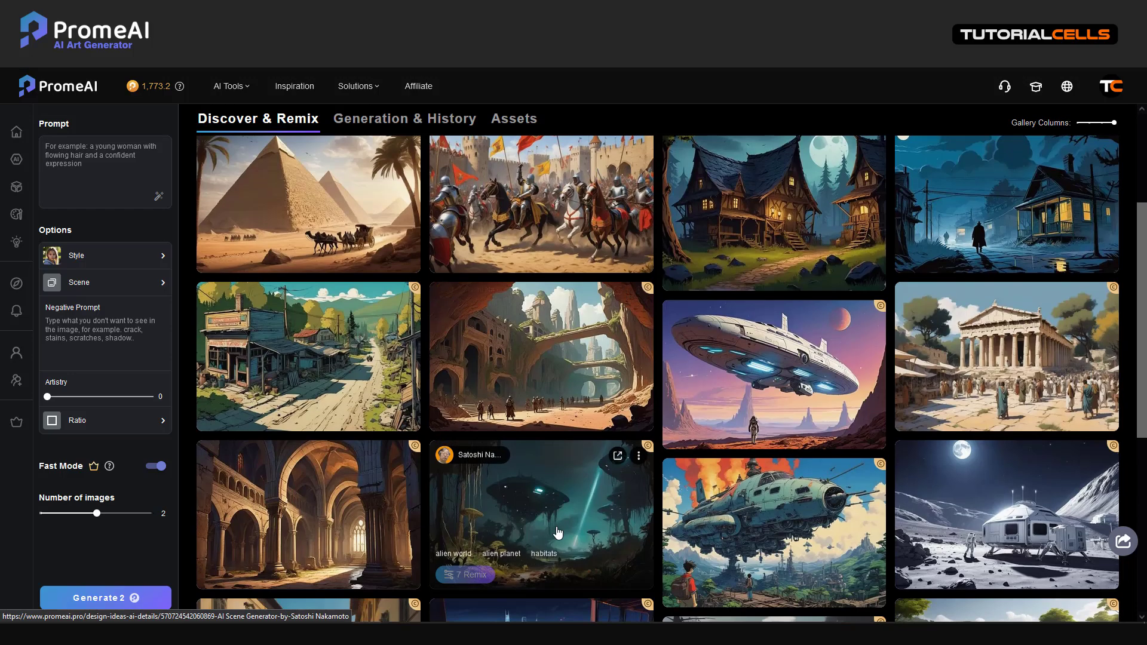
{"action": "scroll", "coordinate": [538, 538], "scroll_direction": "up", "scroll_amount": 3}
{"action": "key", "text": "alt+Tab"}
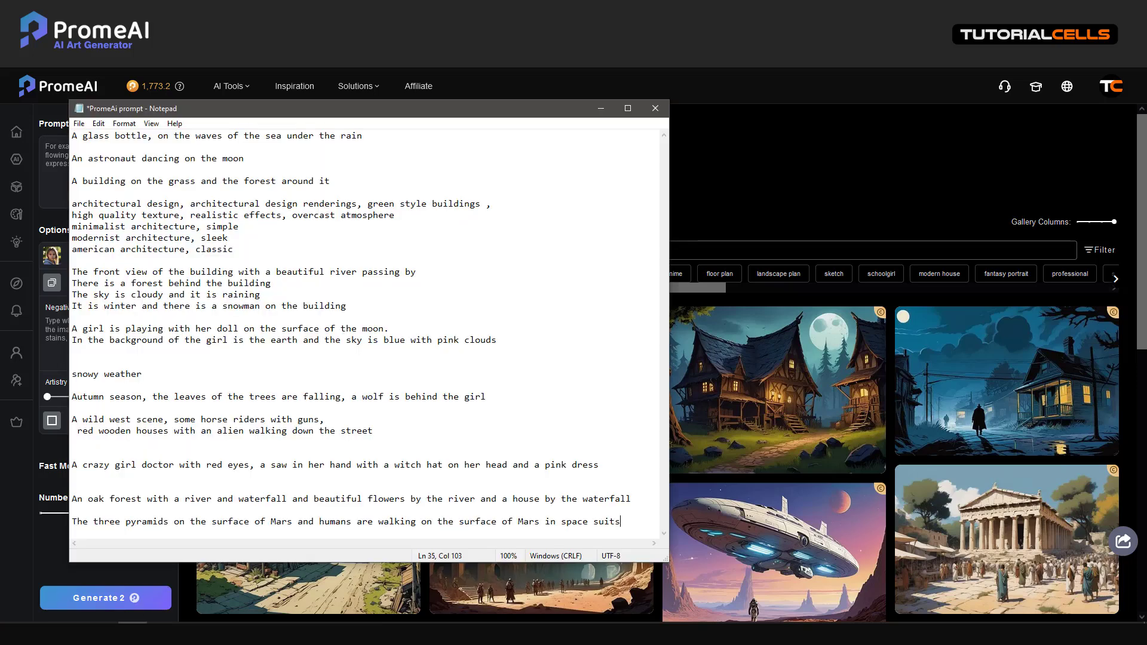
{"action": "left_click_drag", "start_coordinate": [74, 523], "coordinate": [620, 536]}
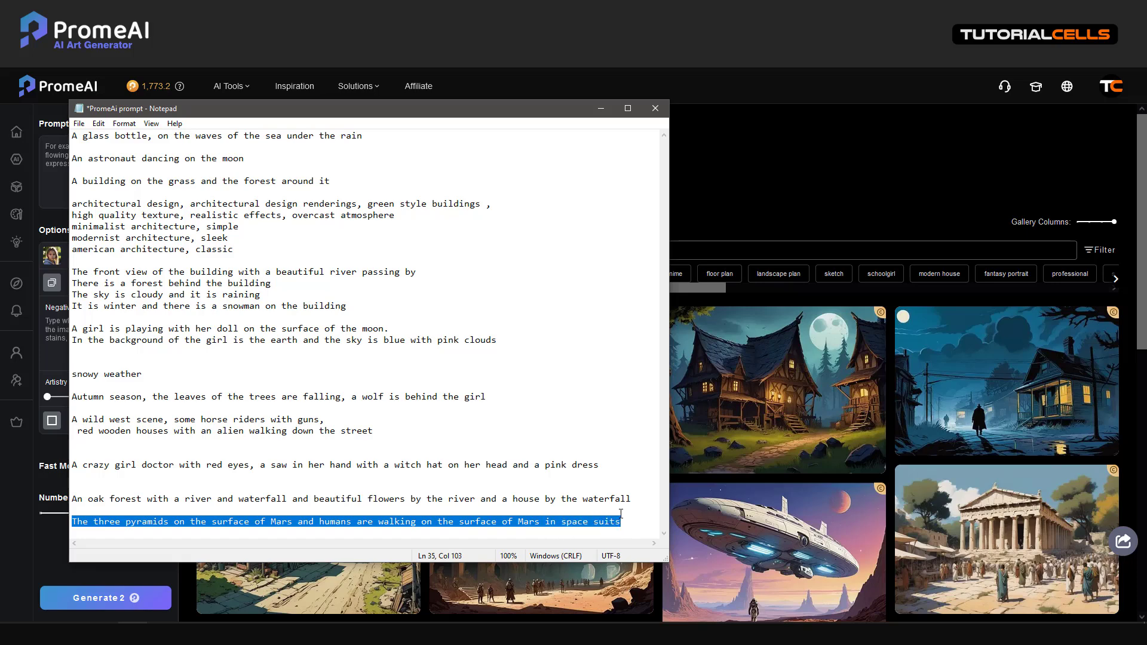
{"action": "key", "text": "ctrl+c"}
{"action": "key", "text": "alt+Tab"}
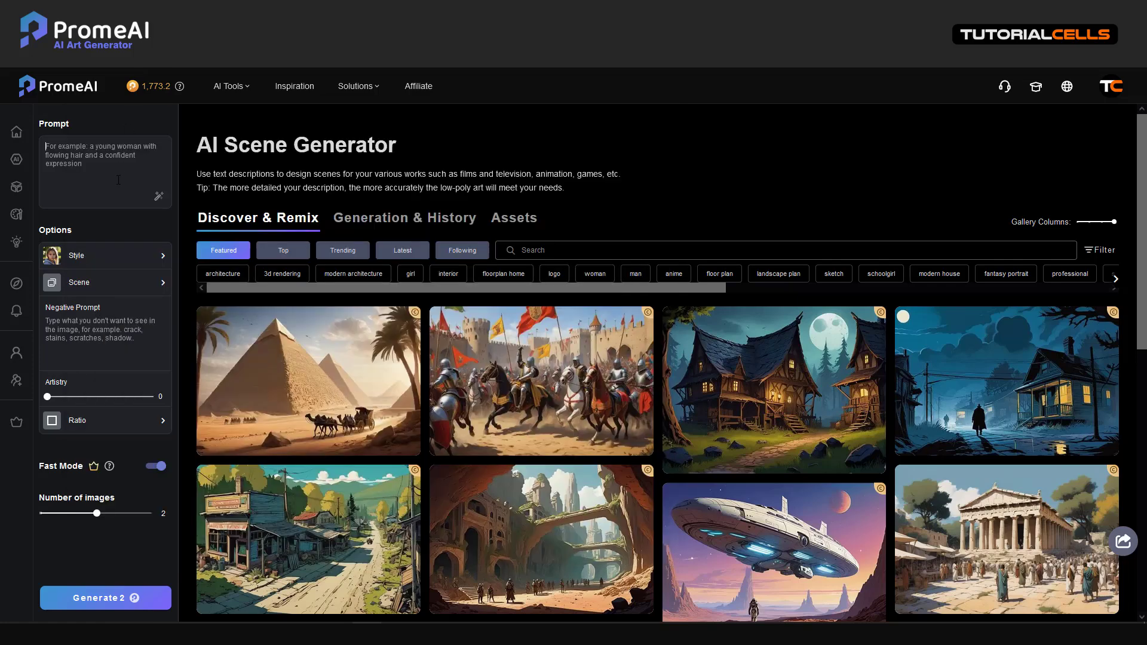
{"action": "left_click", "coordinate": [119, 173]}
{"action": "key", "text": "ctrl+v"}
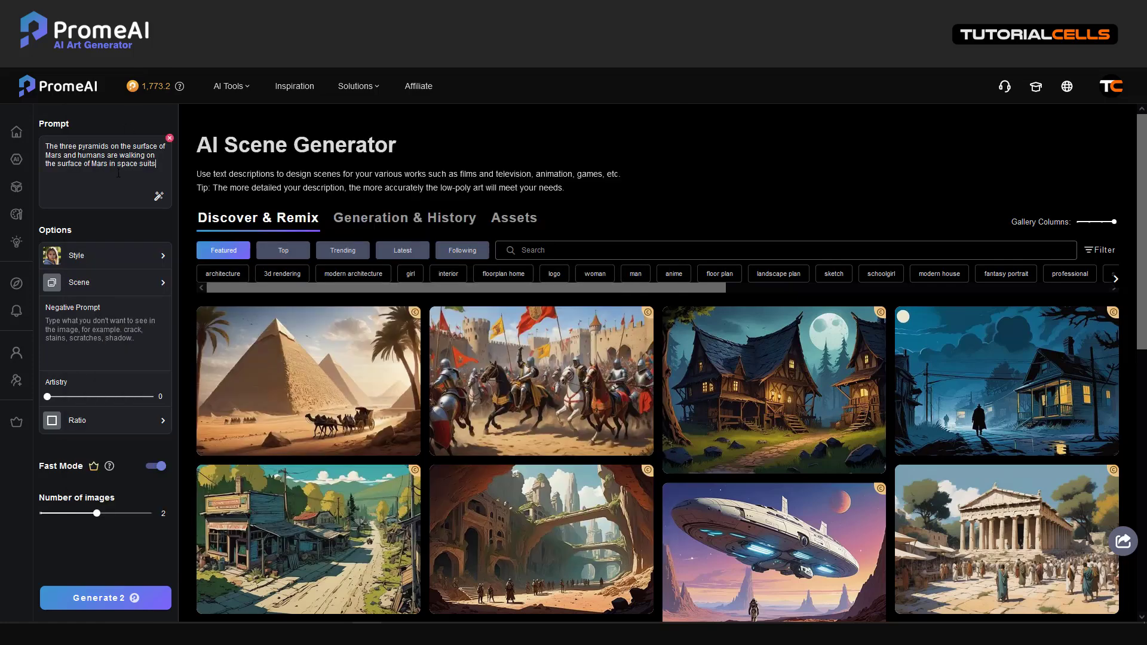
Look through the style categories and the scene options, keeping the Photography style Realistic and the Customize scene.
{"action": "left_click", "coordinate": [98, 255]}
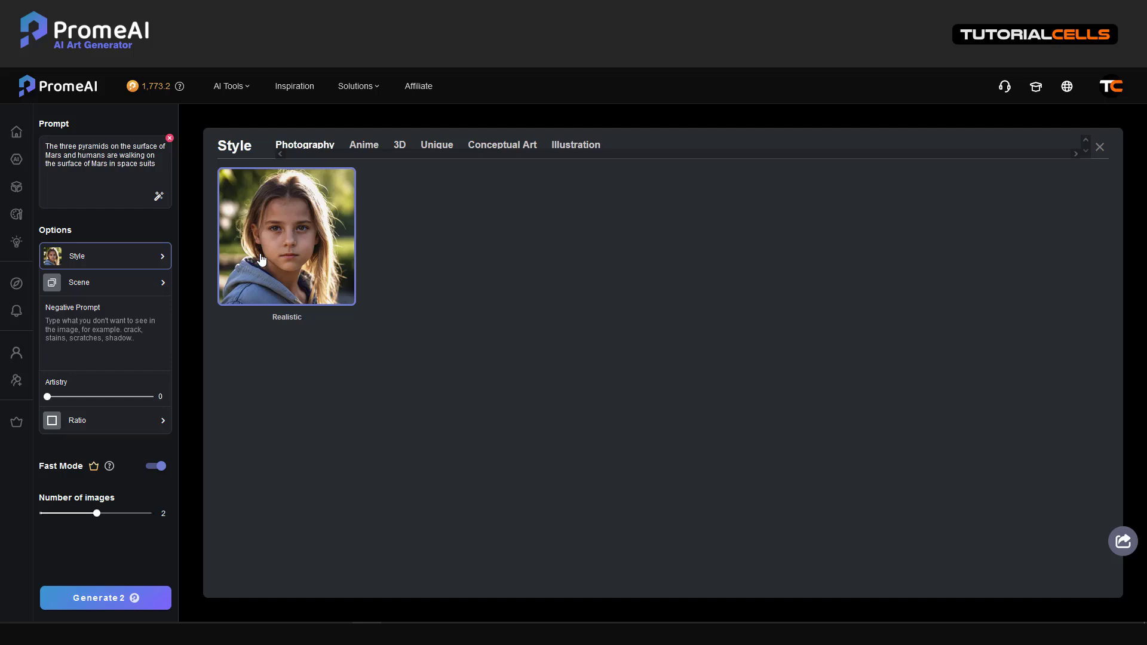
{"action": "left_click", "coordinate": [365, 145]}
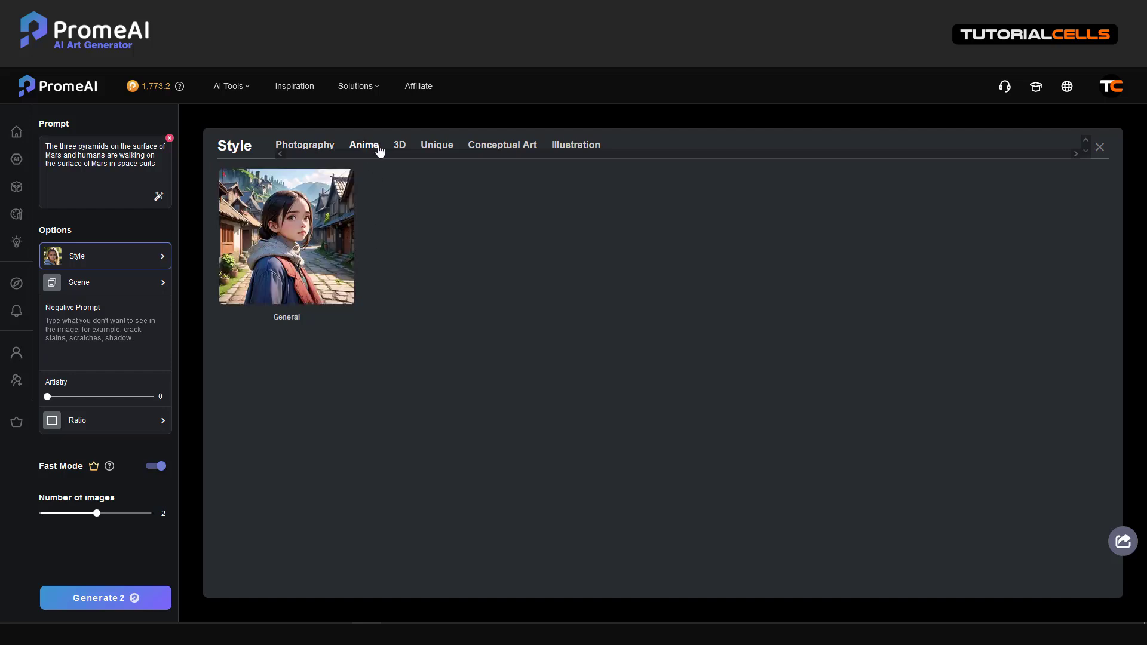
{"action": "left_click", "coordinate": [399, 146]}
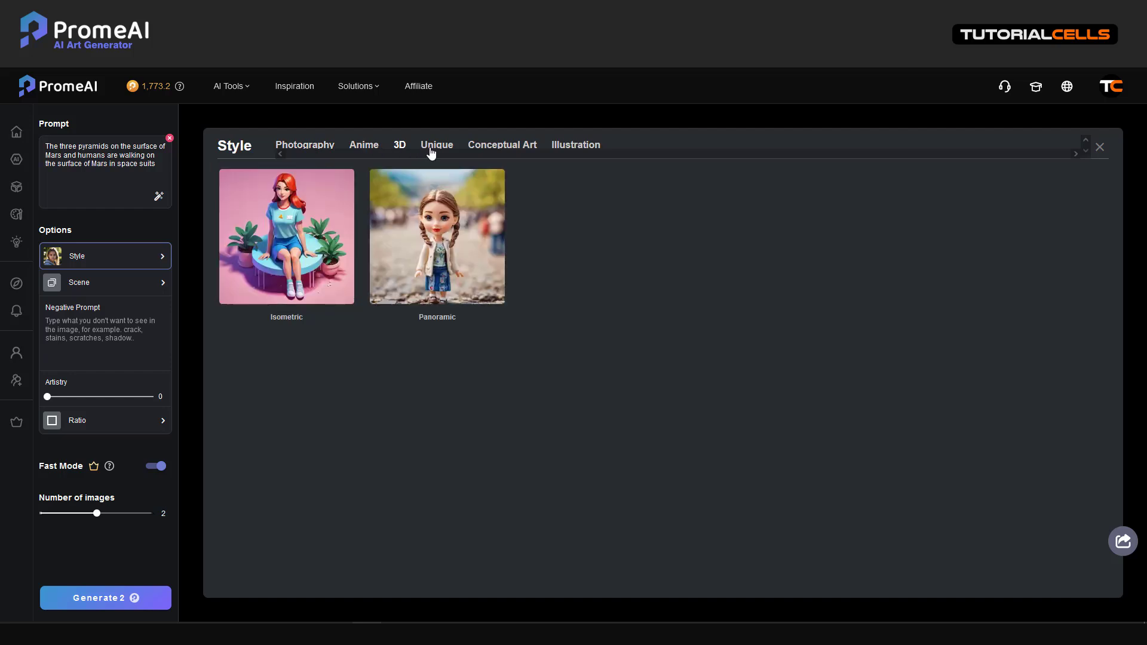
{"action": "left_click", "coordinate": [431, 150]}
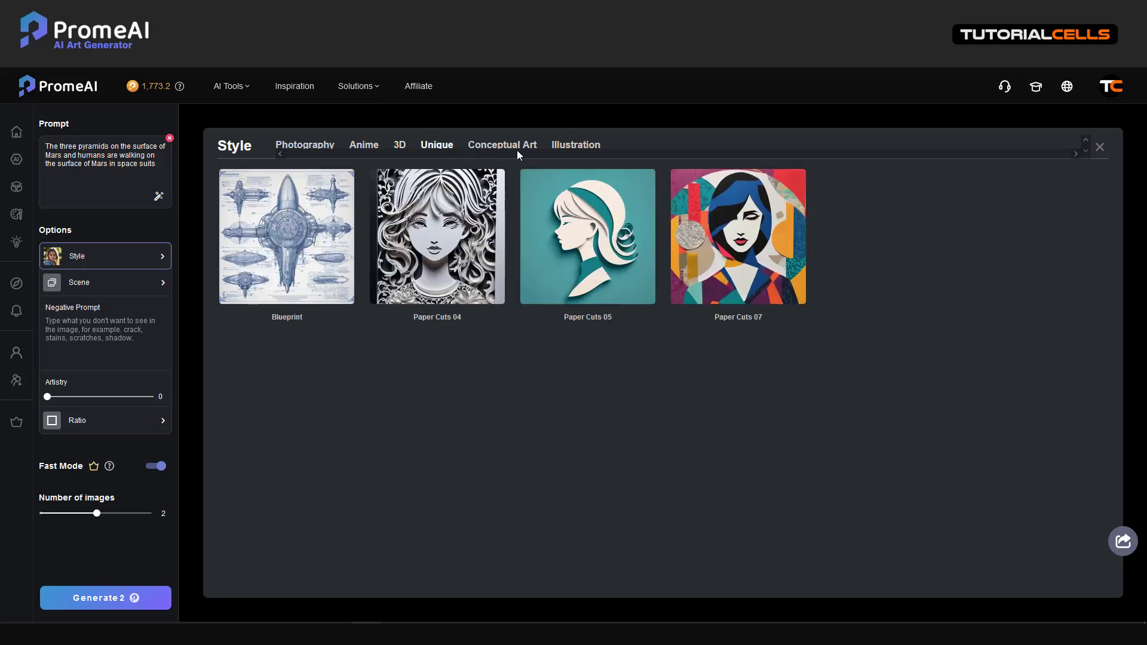
{"action": "left_click", "coordinate": [574, 148]}
{"action": "left_click", "coordinate": [507, 145]}
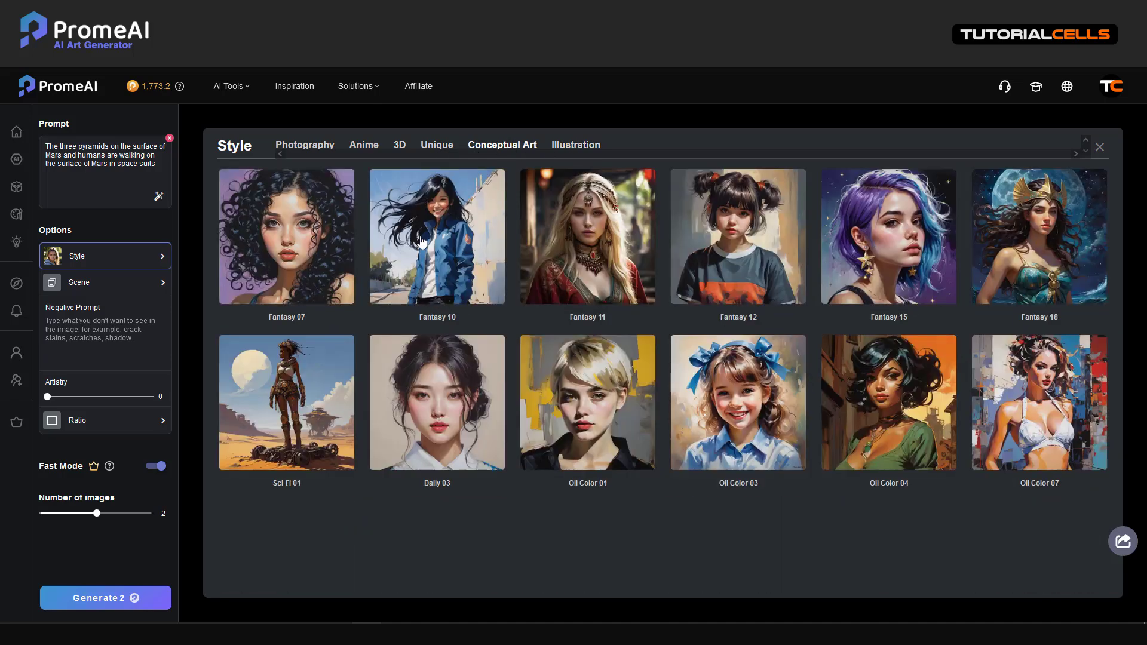
{"action": "left_click", "coordinate": [297, 148]}
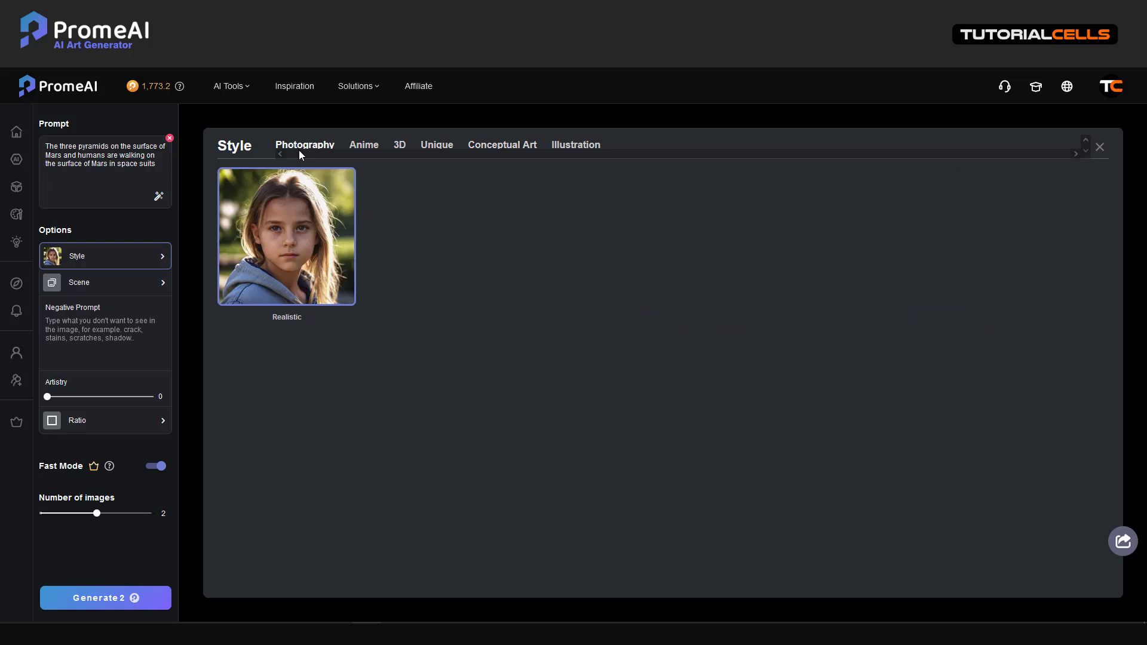
{"action": "left_click", "coordinate": [143, 288]}
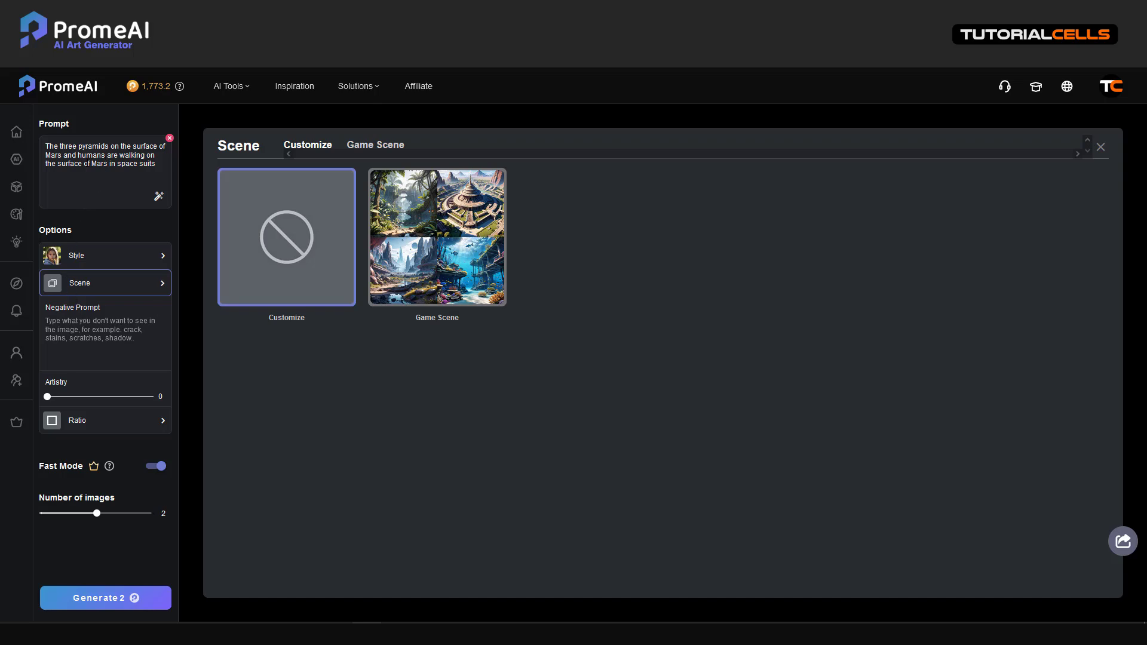
{"action": "left_click", "coordinate": [1101, 147]}
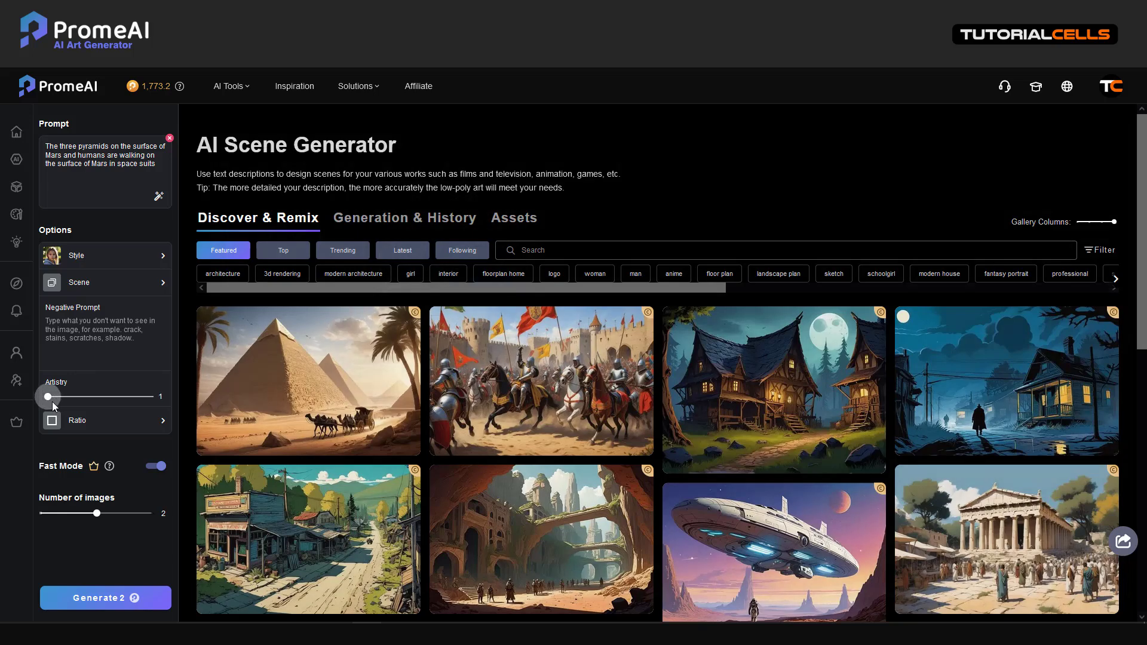
Set the Artistry to 31 and the image ratio to 7:5.
{"action": "left_click_drag", "start_coordinate": [52, 401], "coordinate": [80, 407]}
{"action": "left_click", "coordinate": [80, 412]}
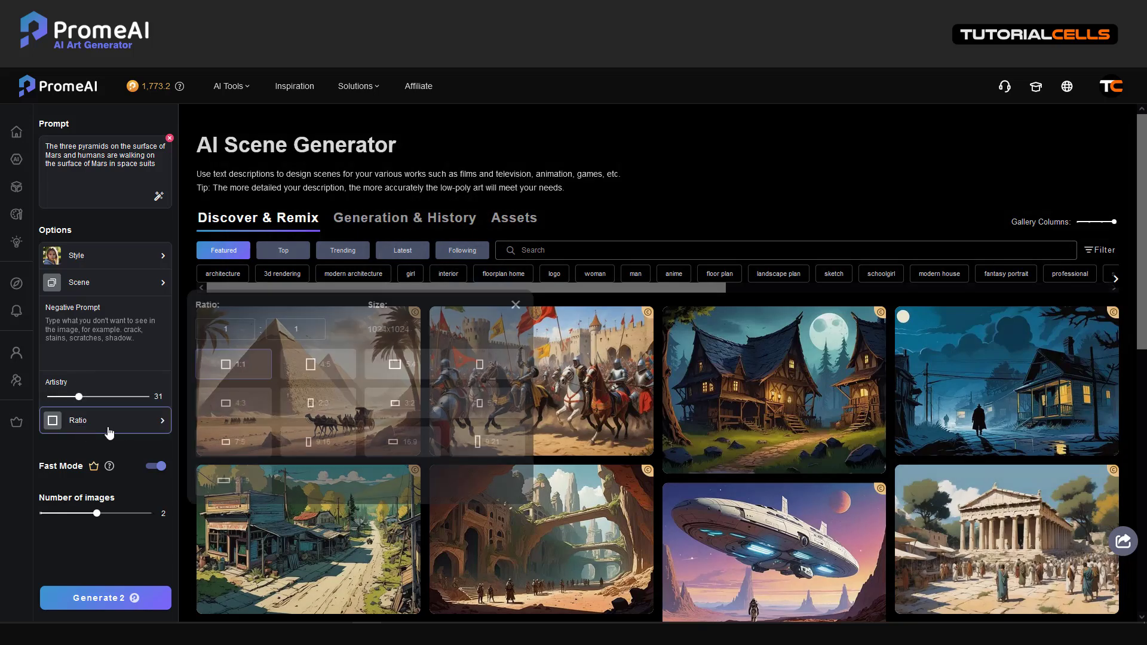
{"action": "left_click", "coordinate": [248, 445]}
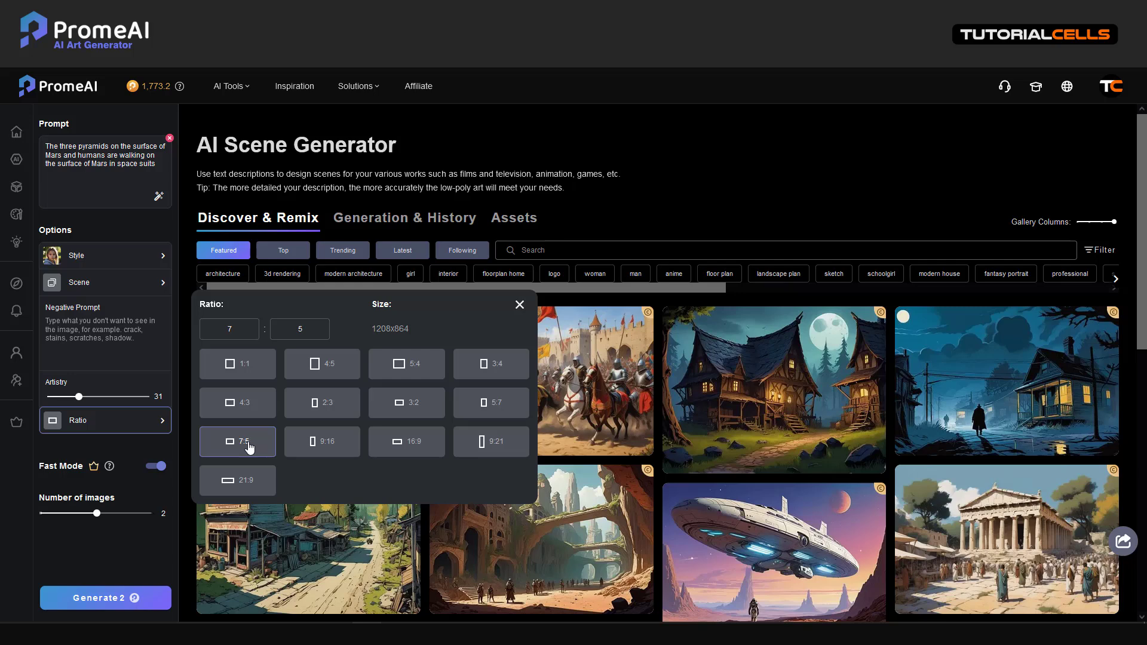
{"action": "left_click", "coordinate": [245, 480]}
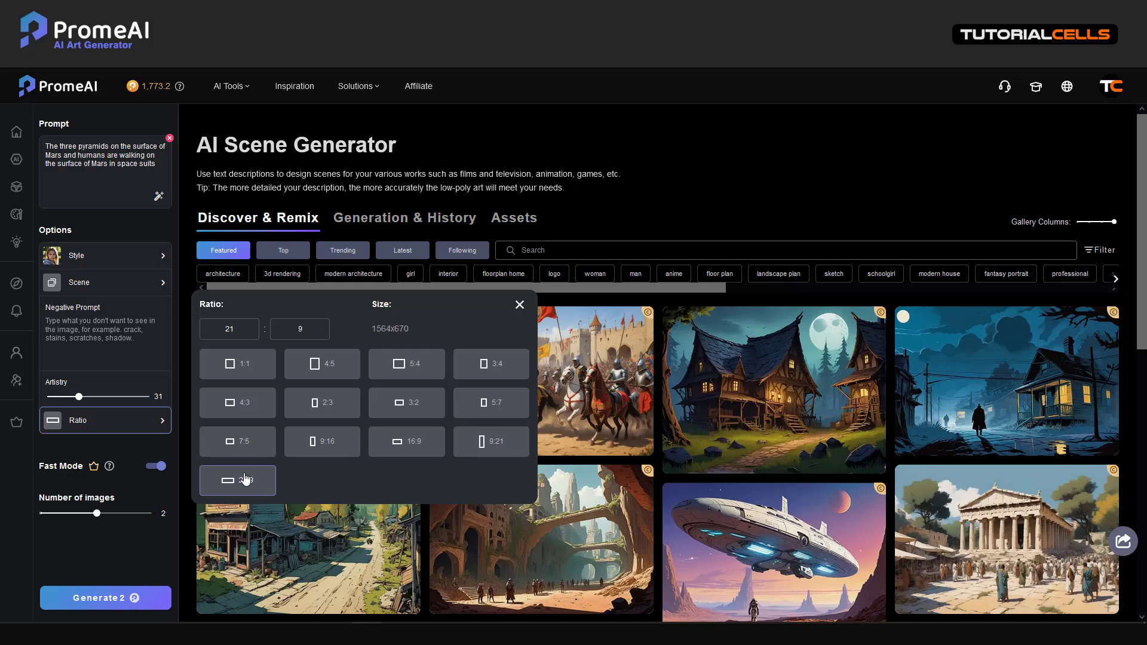
{"action": "left_click", "coordinate": [246, 448]}
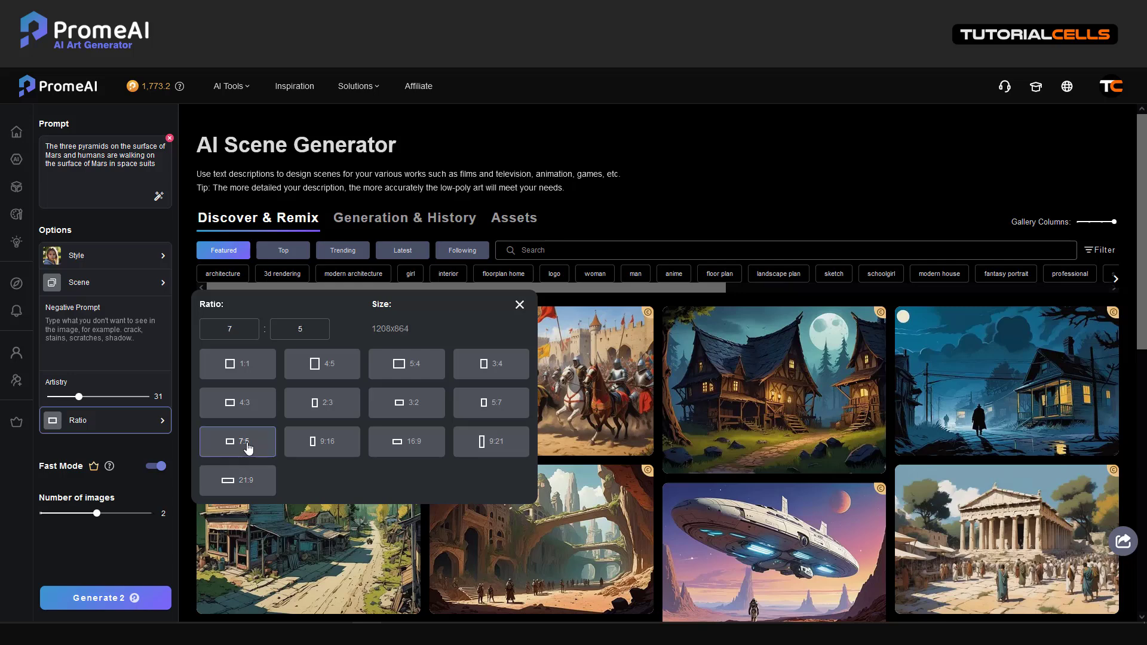
{"action": "left_click", "coordinate": [112, 475]}
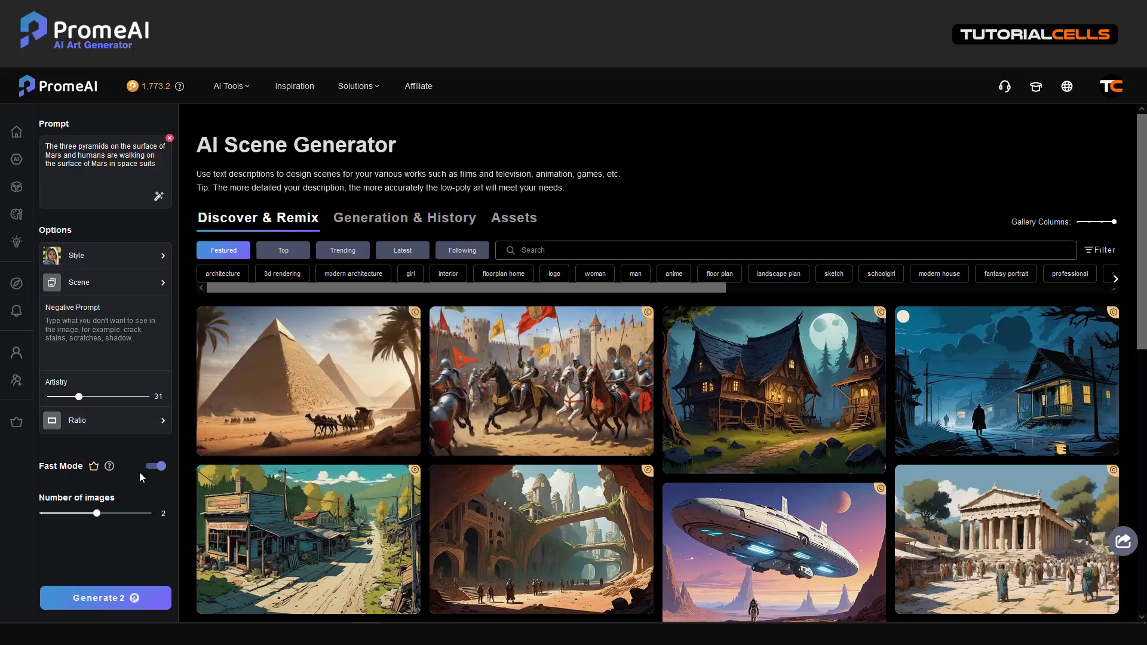
Generate two images from the Mars pyramids prompt and view the first one at full size.
{"action": "left_click", "coordinate": [1111, 91]}
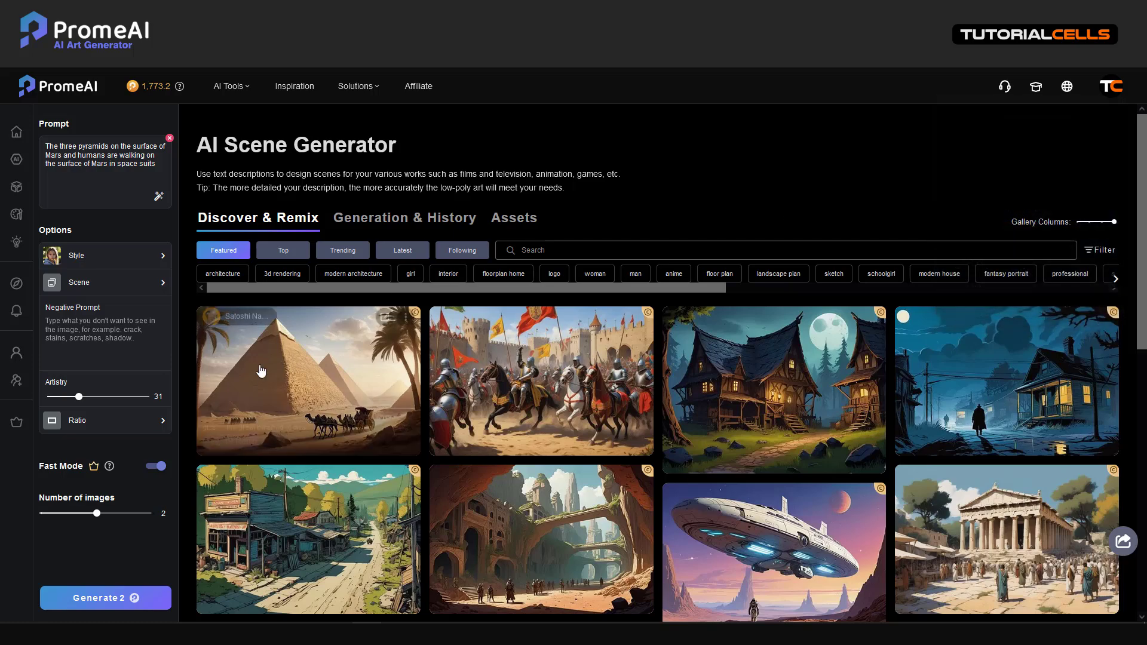
{"action": "left_click", "coordinate": [127, 599]}
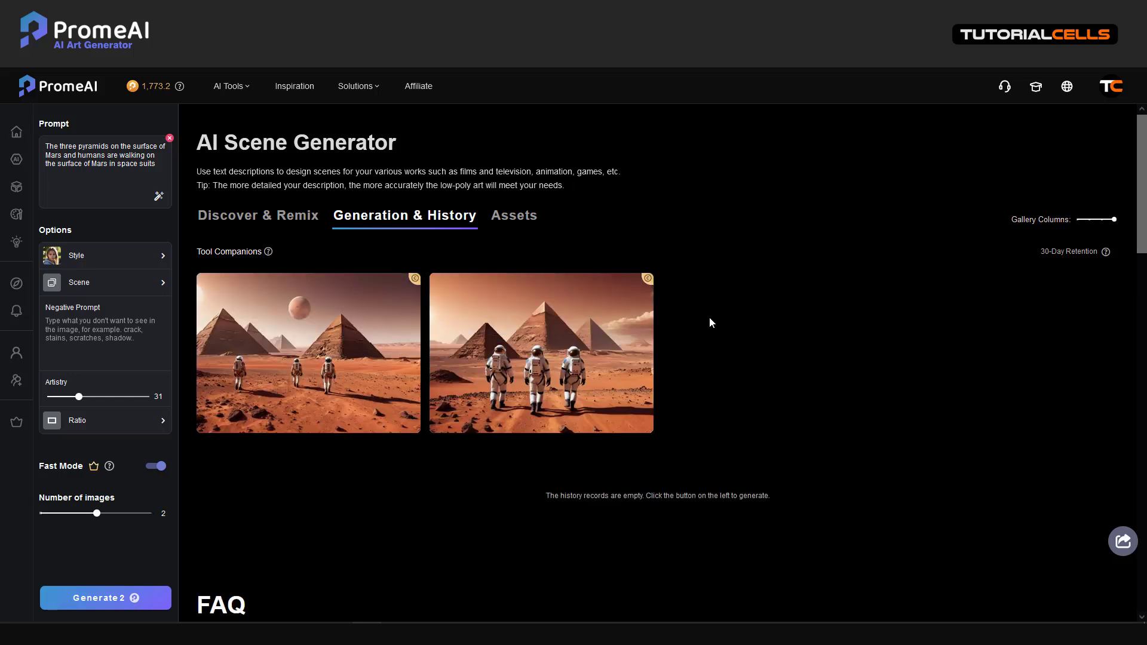
{"action": "left_click", "coordinate": [368, 377]}
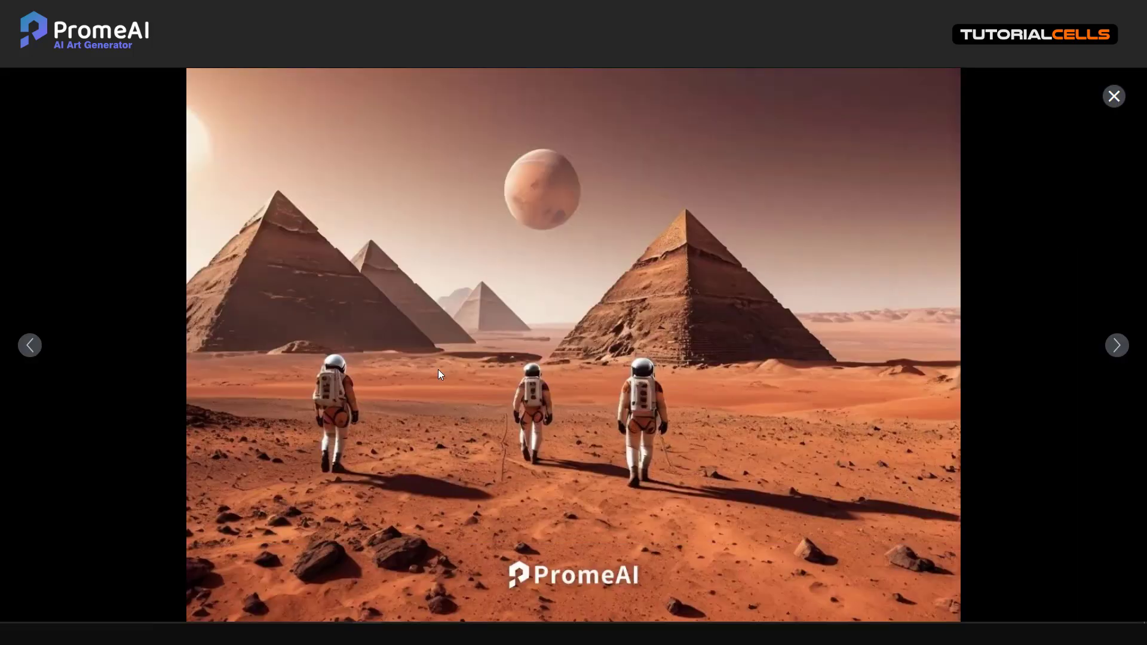
{"action": "left_click", "coordinate": [1114, 97]}
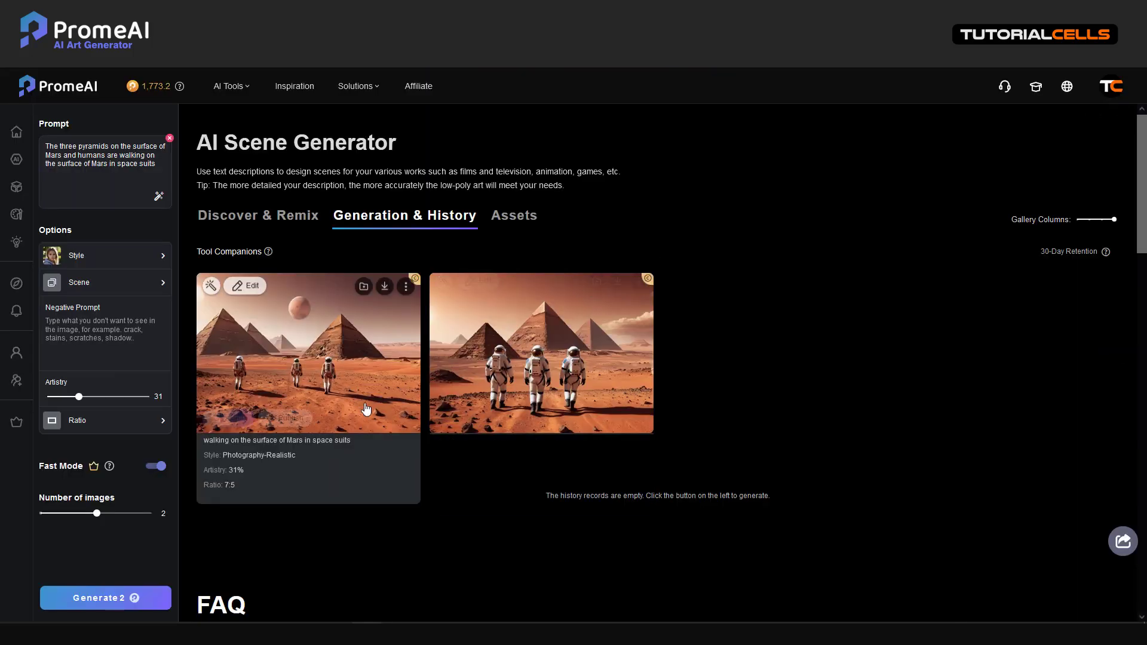
Publish the first generated Mars image and dismiss the sharing options.
{"action": "left_click", "coordinate": [287, 417]}
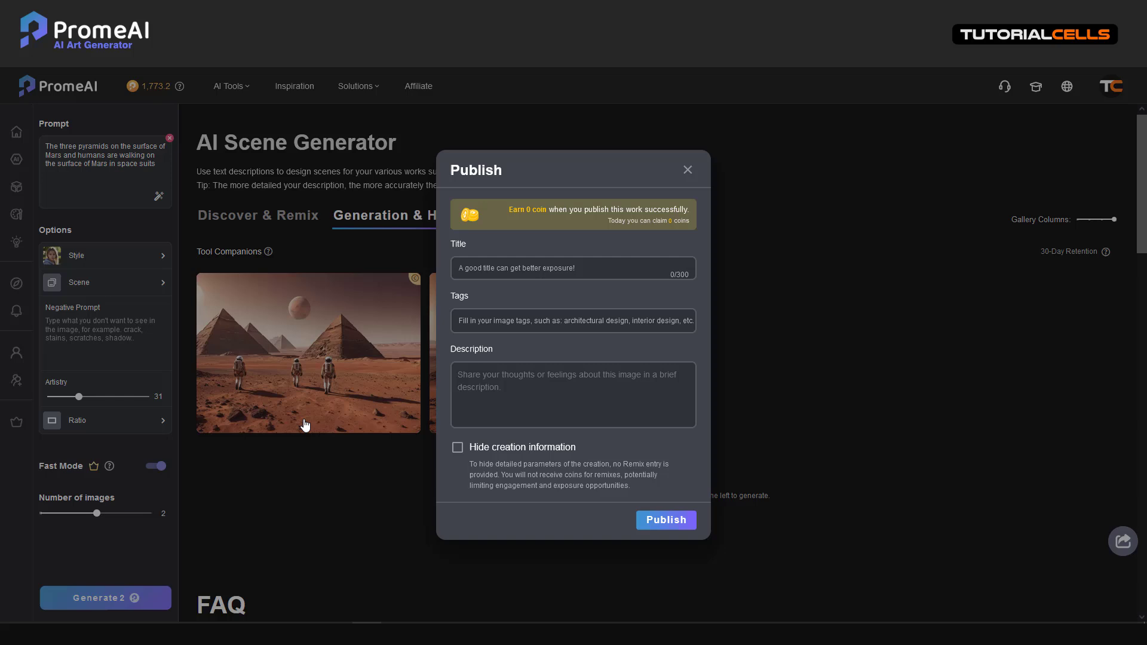
{"action": "left_click", "coordinate": [659, 535]}
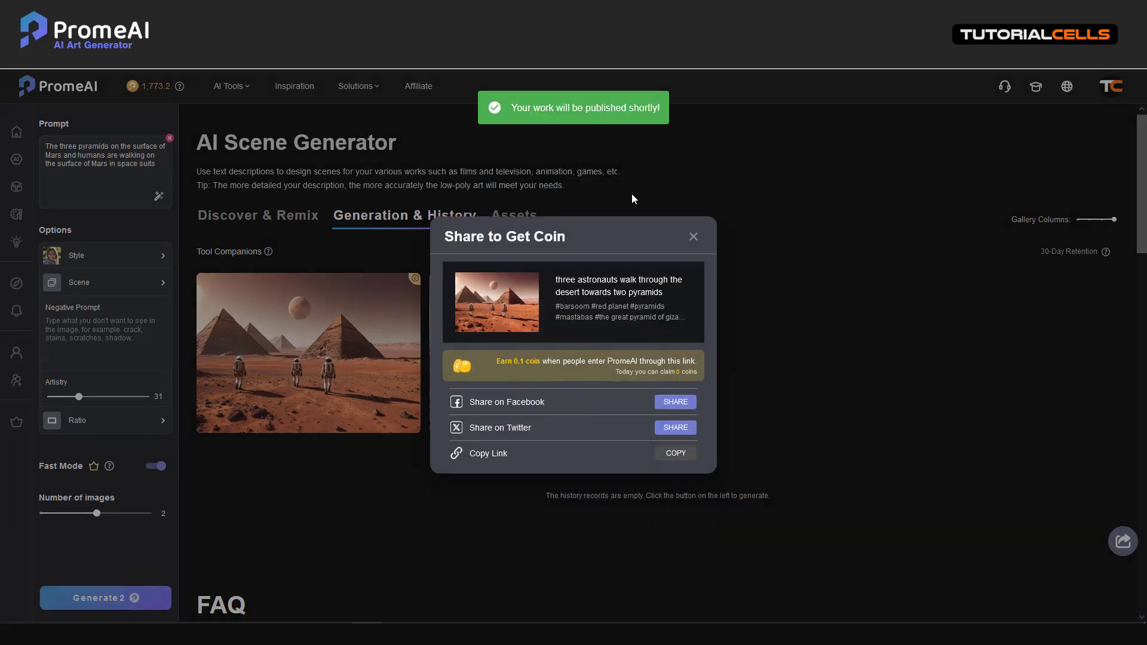
{"action": "left_click", "coordinate": [690, 236]}
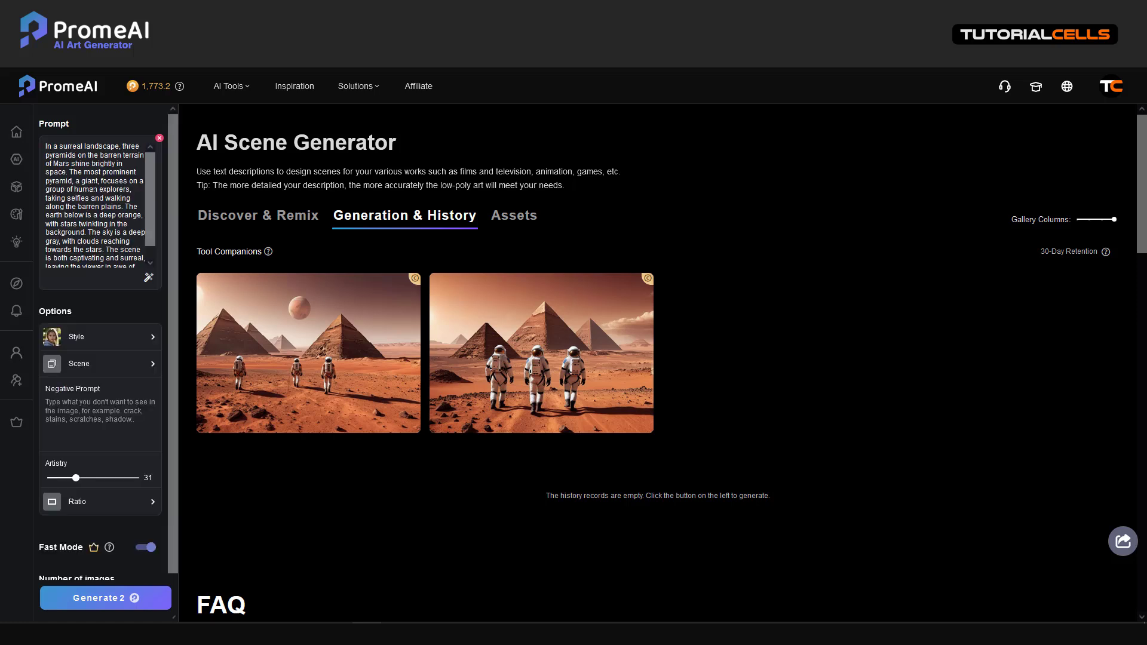
Read through the expanded surreal Mars landscape prompt and generate two images from it.
{"action": "left_click_drag", "start_coordinate": [149, 174], "coordinate": [151, 208]}
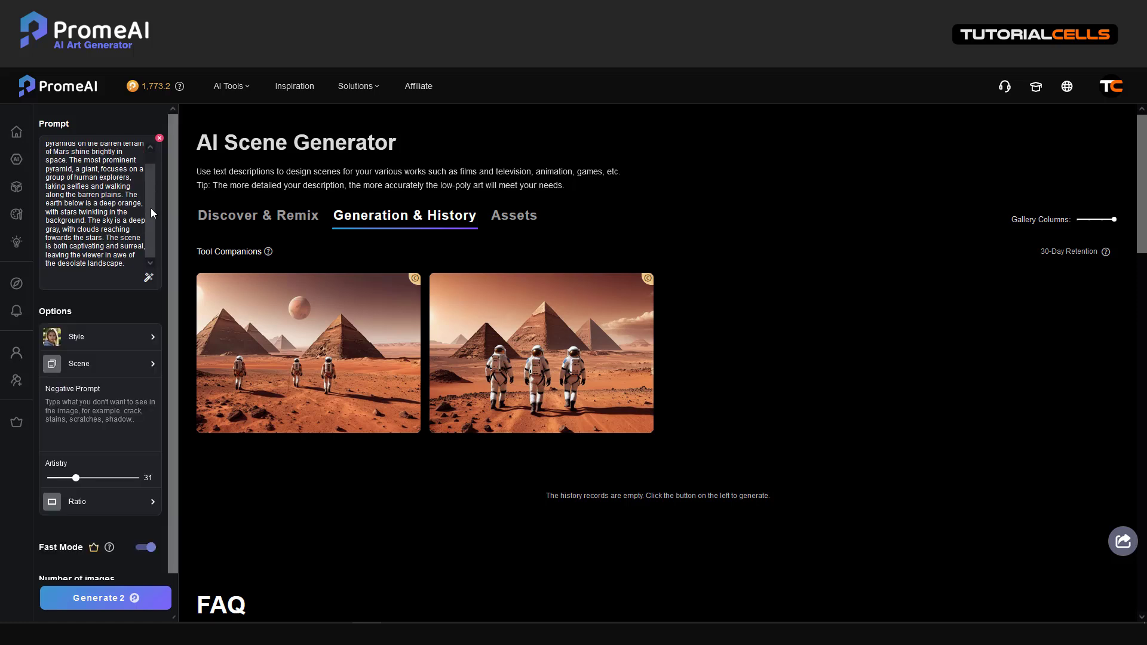
{"action": "left_click", "coordinate": [77, 591]}
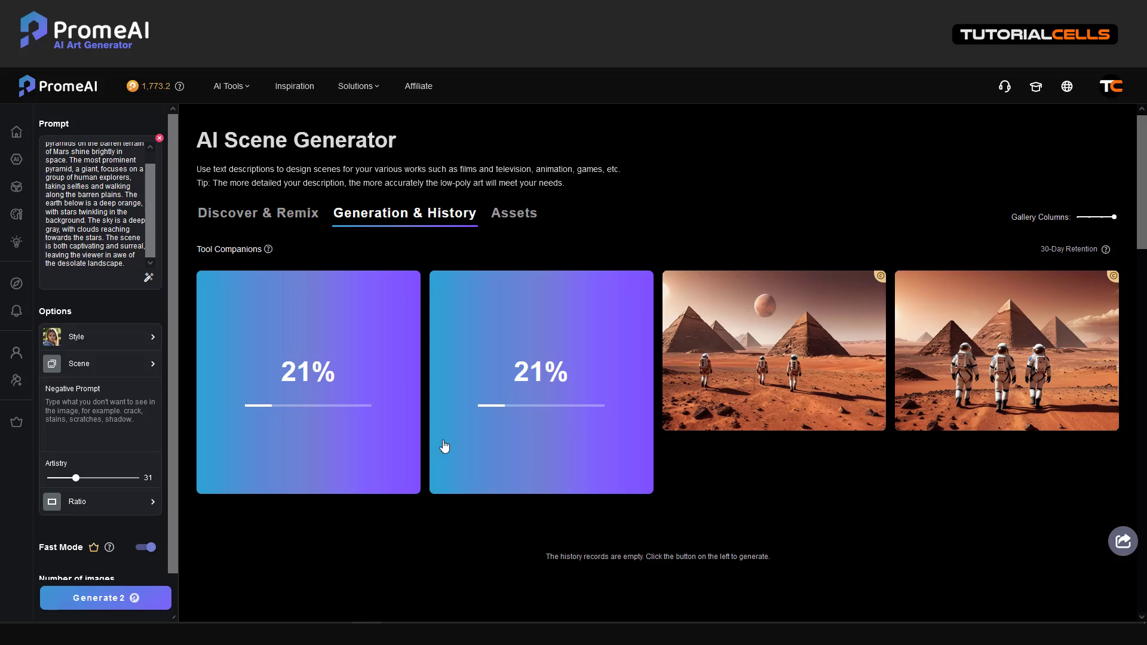
{"action": "mouse_move", "coordinate": [706, 351]}
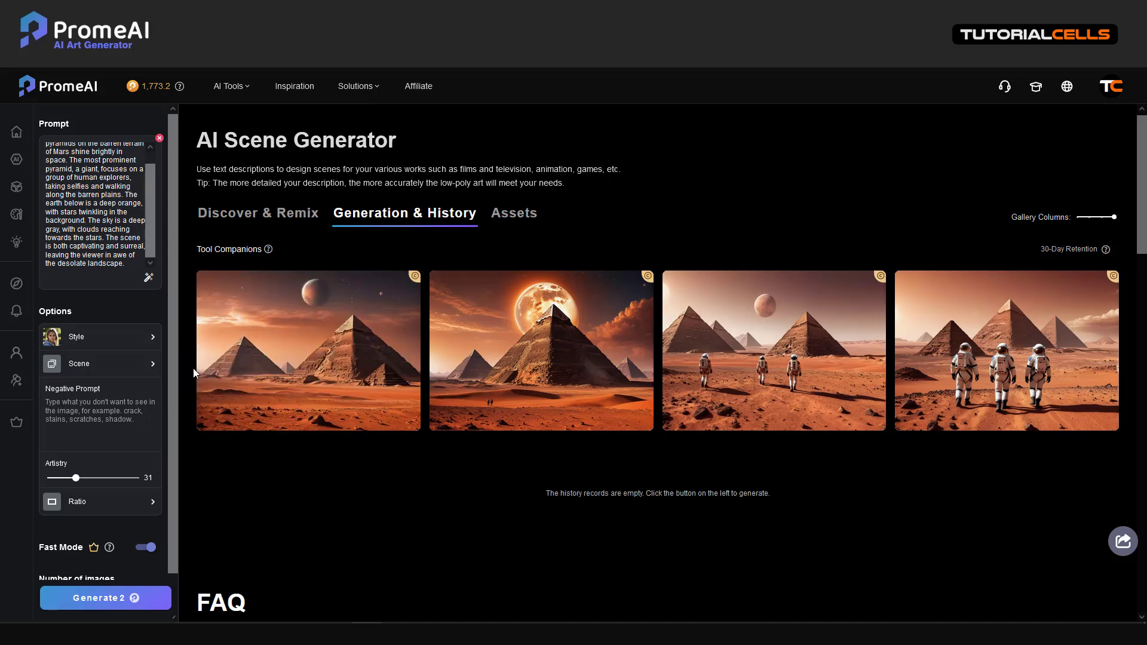
Replace the prompt with Notepad's "An oak forest with a river and waterfall and beautiful flowers by the river and a house by the waterfall".
{"action": "left_click", "coordinate": [160, 138]}
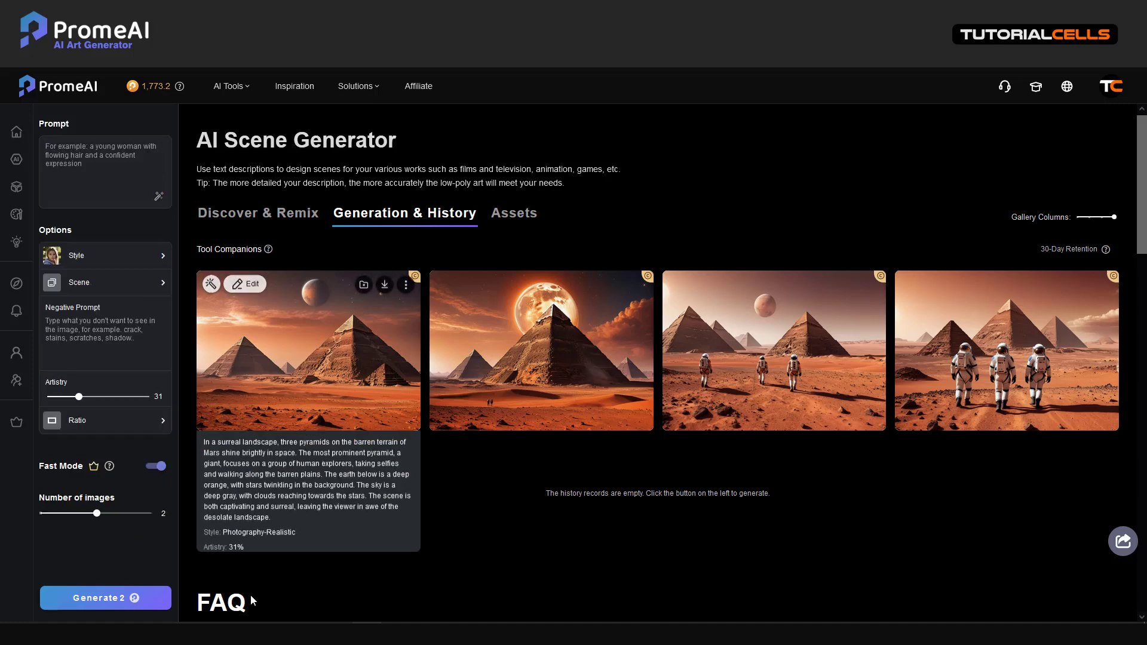
{"action": "key", "text": "alt+Tab"}
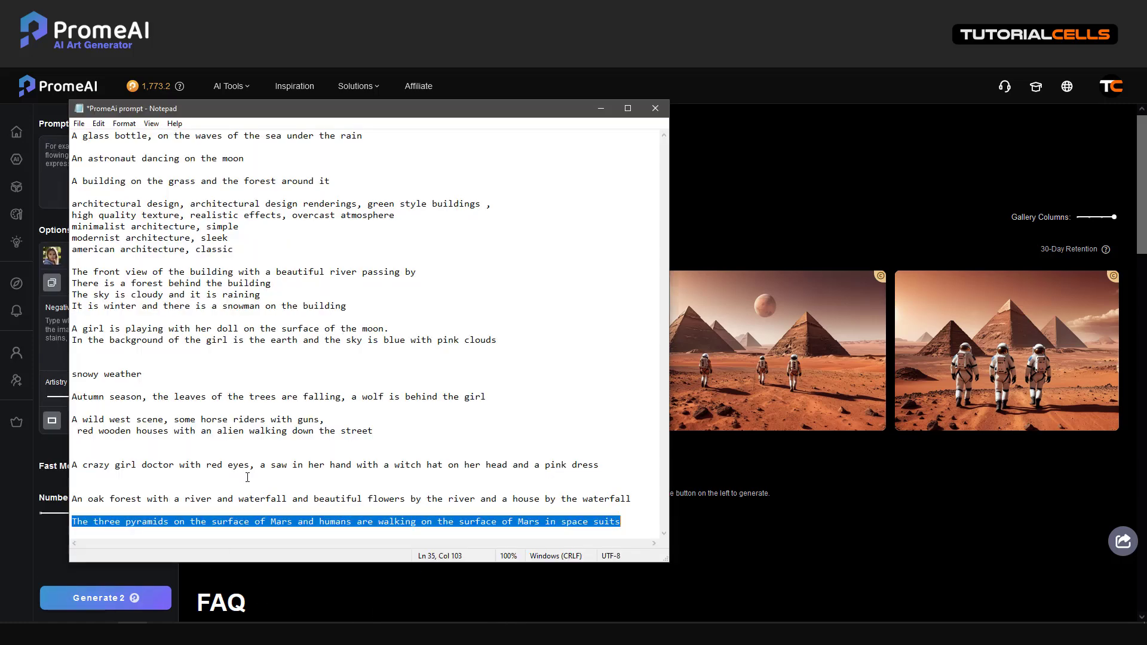
{"action": "left_click_drag", "start_coordinate": [73, 502], "coordinate": [639, 495]}
{"action": "key", "text": "ctrl+c"}
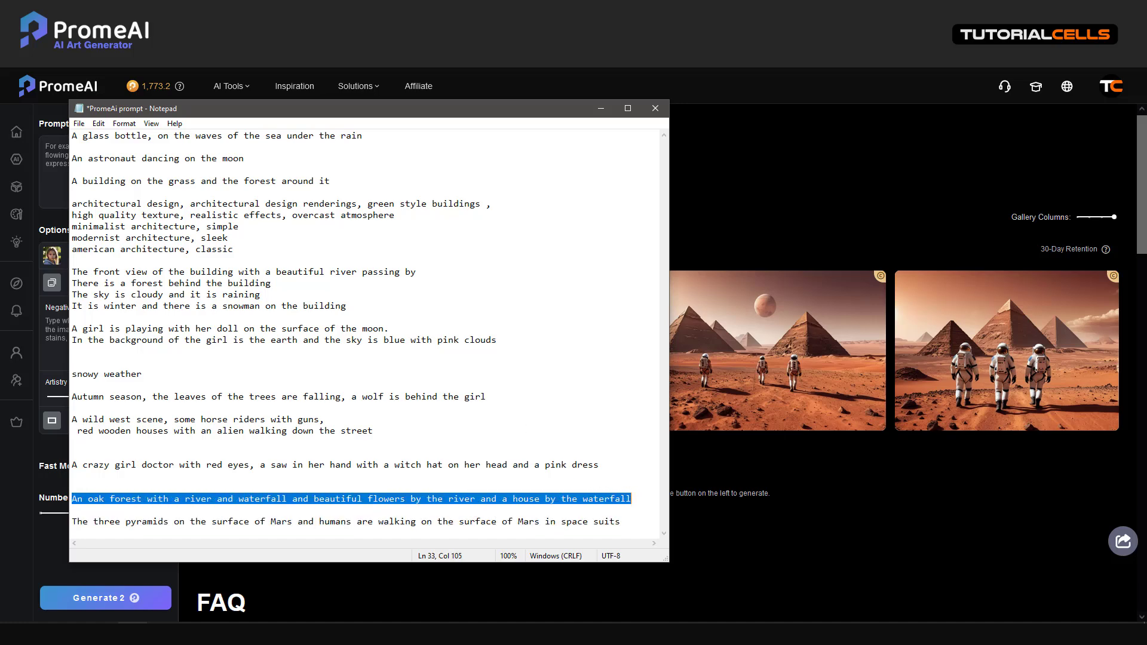
{"action": "key", "text": "alt+Tab"}
{"action": "key", "text": "ctrl+v"}
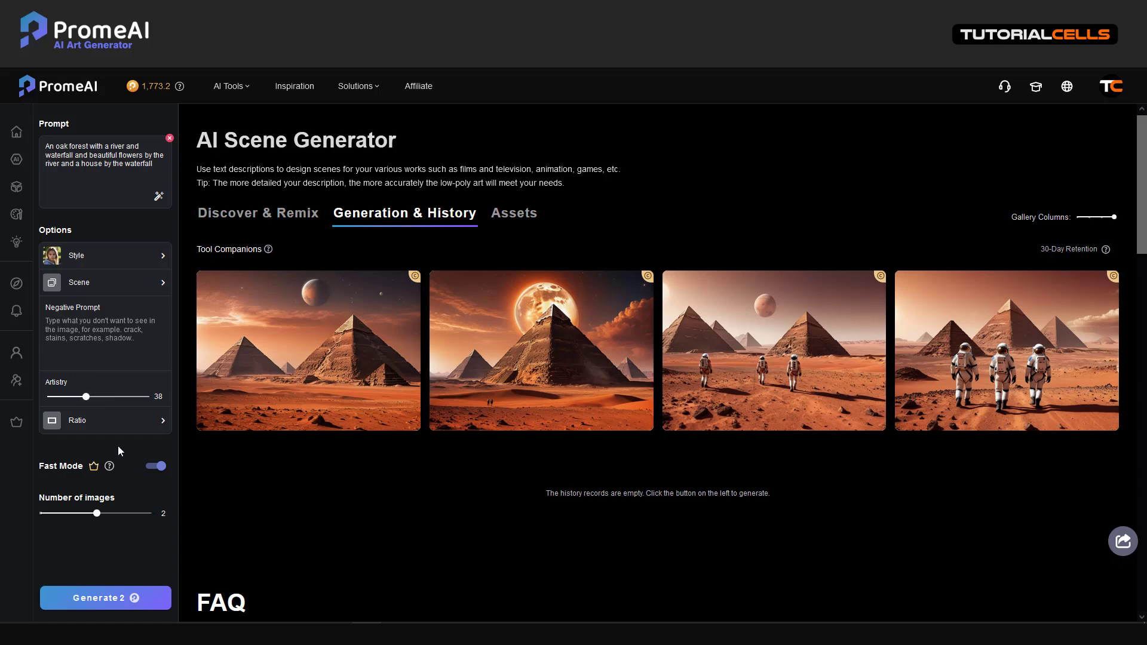
Generate two images from the oak forest prompt and view the second one at full size.
{"action": "left_click", "coordinate": [108, 602]}
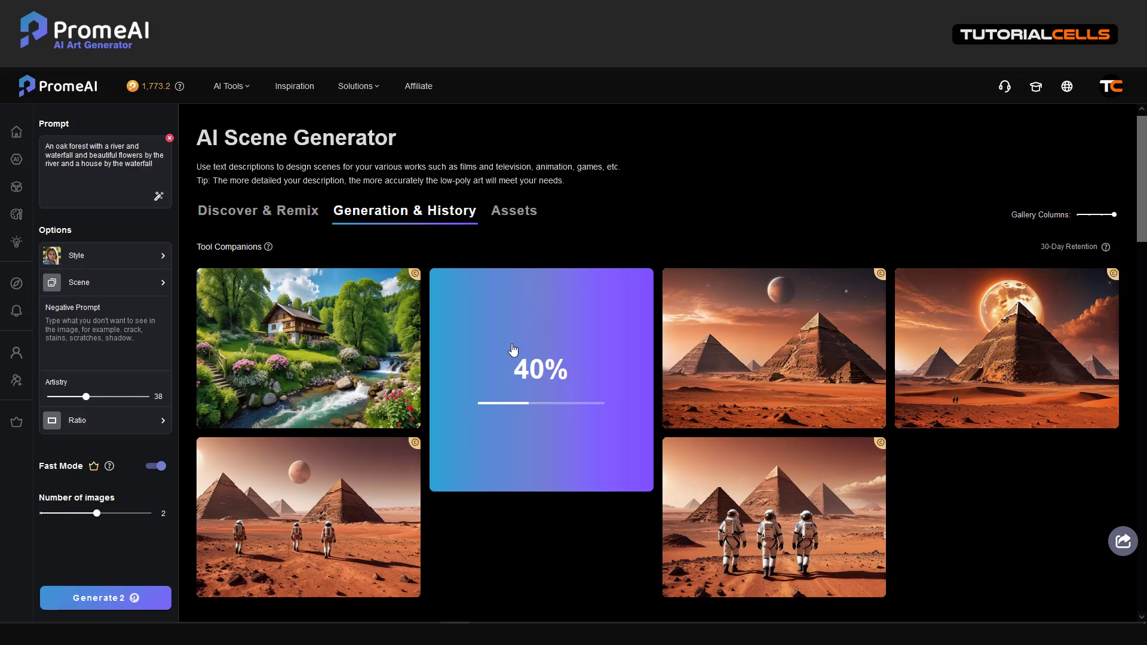
{"action": "mouse_move", "coordinate": [367, 371]}
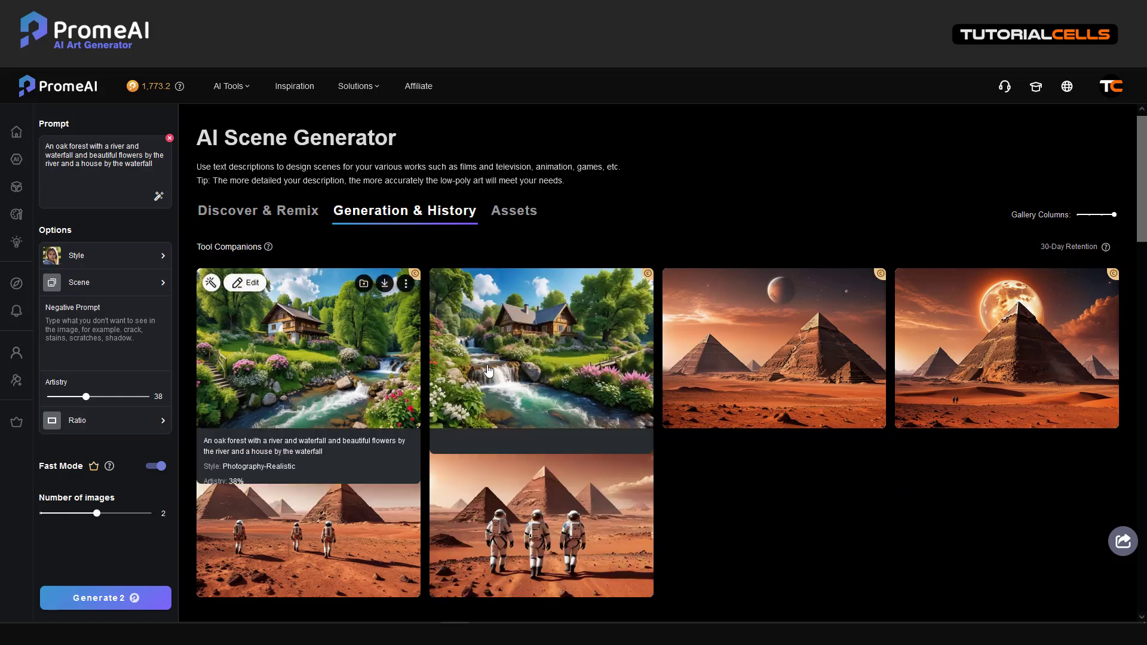
{"action": "left_click", "coordinate": [502, 364]}
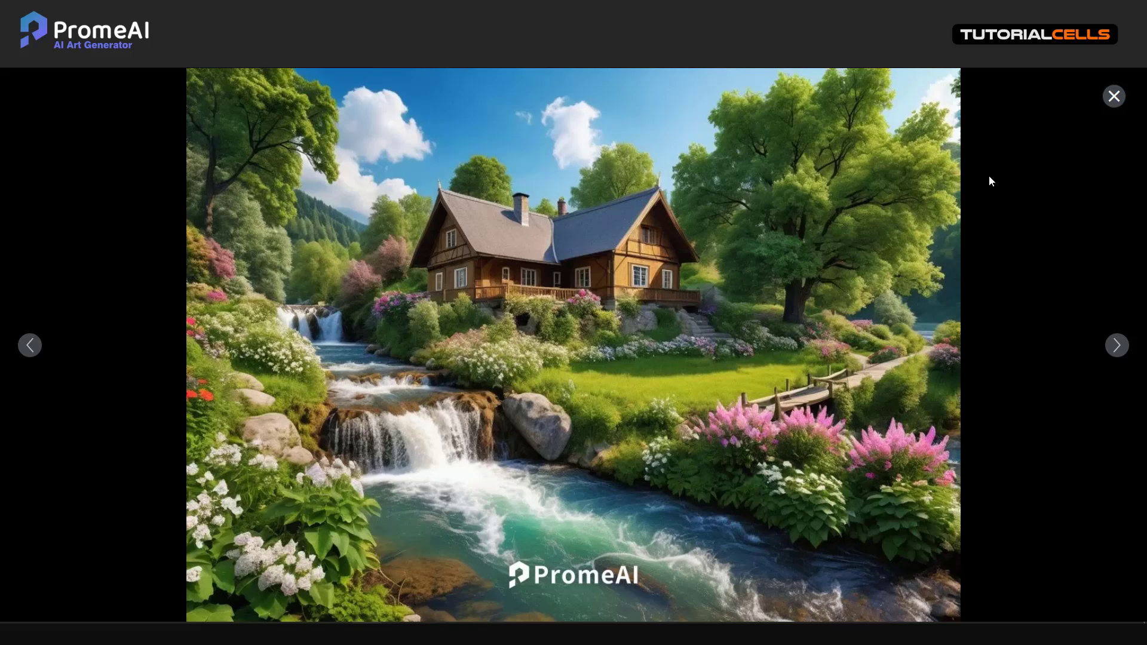
Close the full-size view, publish the second oak forest image titled "house on a mountain with a stream", and dismiss the sharing options.
{"action": "left_click", "coordinate": [1114, 97]}
{"action": "mouse_move", "coordinate": [542, 363]}
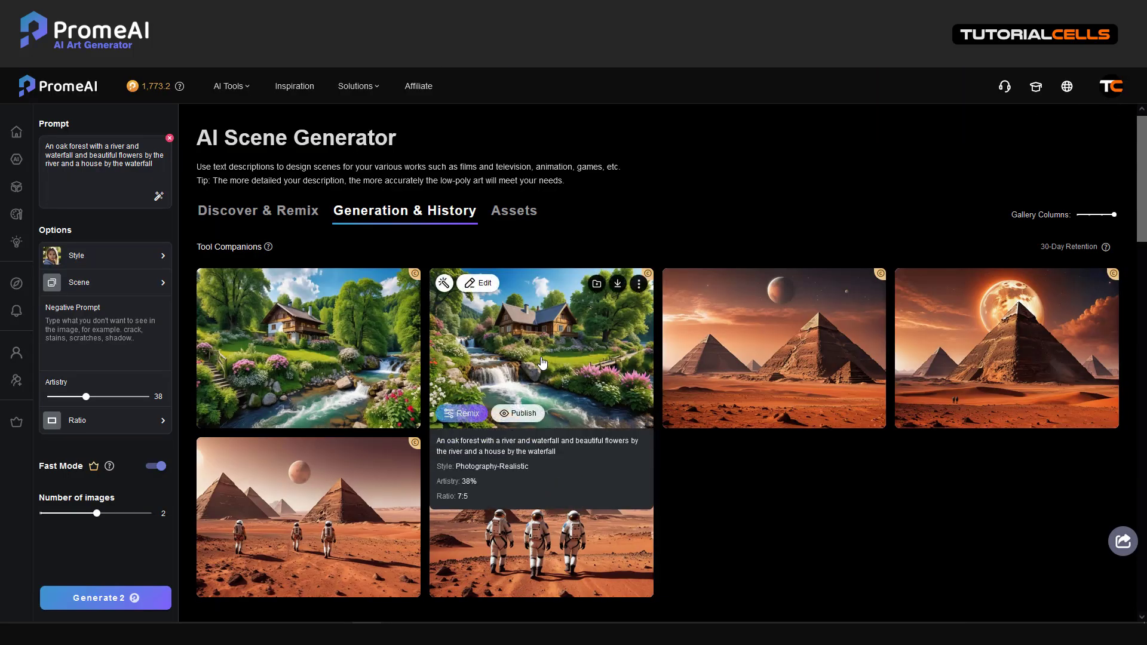
{"action": "left_click", "coordinate": [519, 413]}
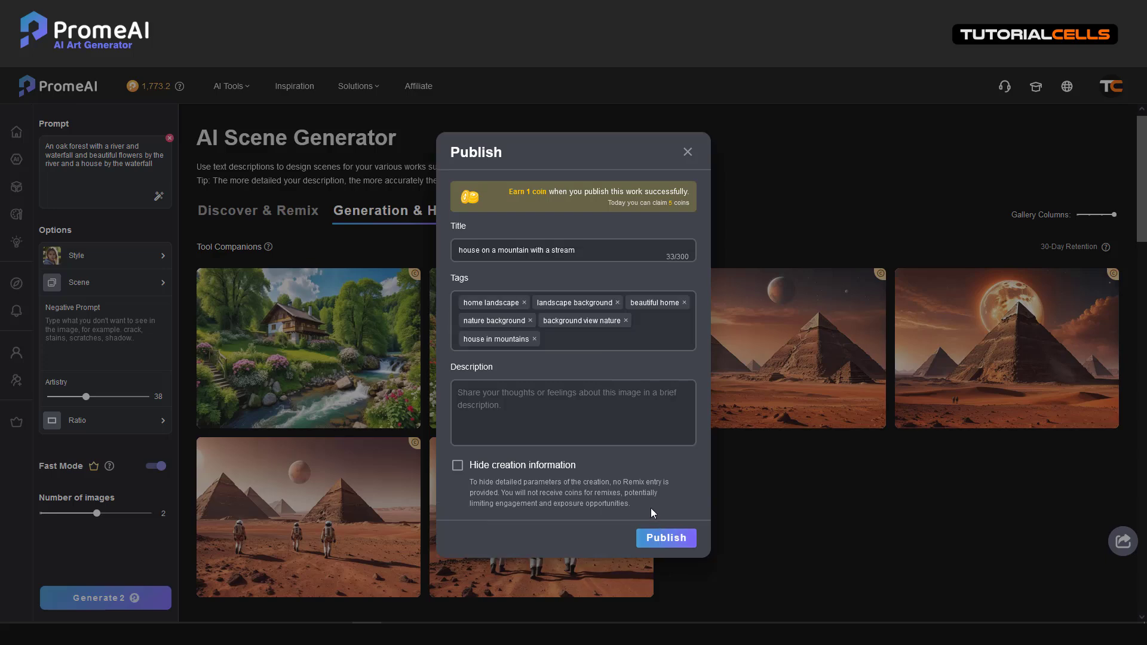
{"action": "left_click", "coordinate": [659, 538]}
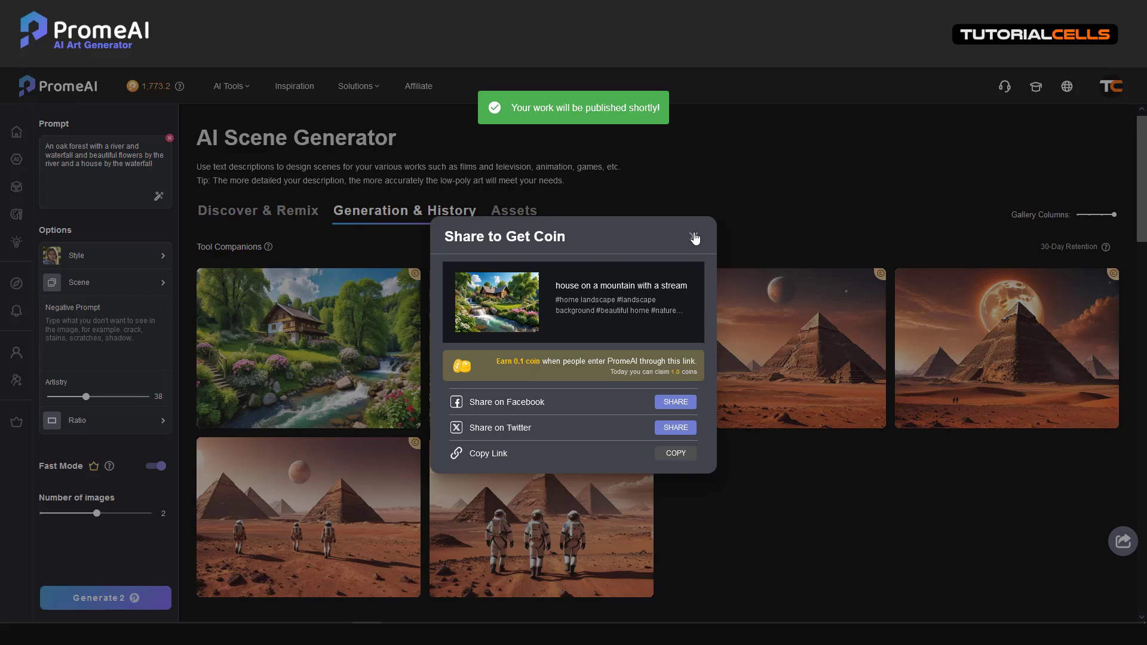
{"action": "left_click", "coordinate": [693, 237]}
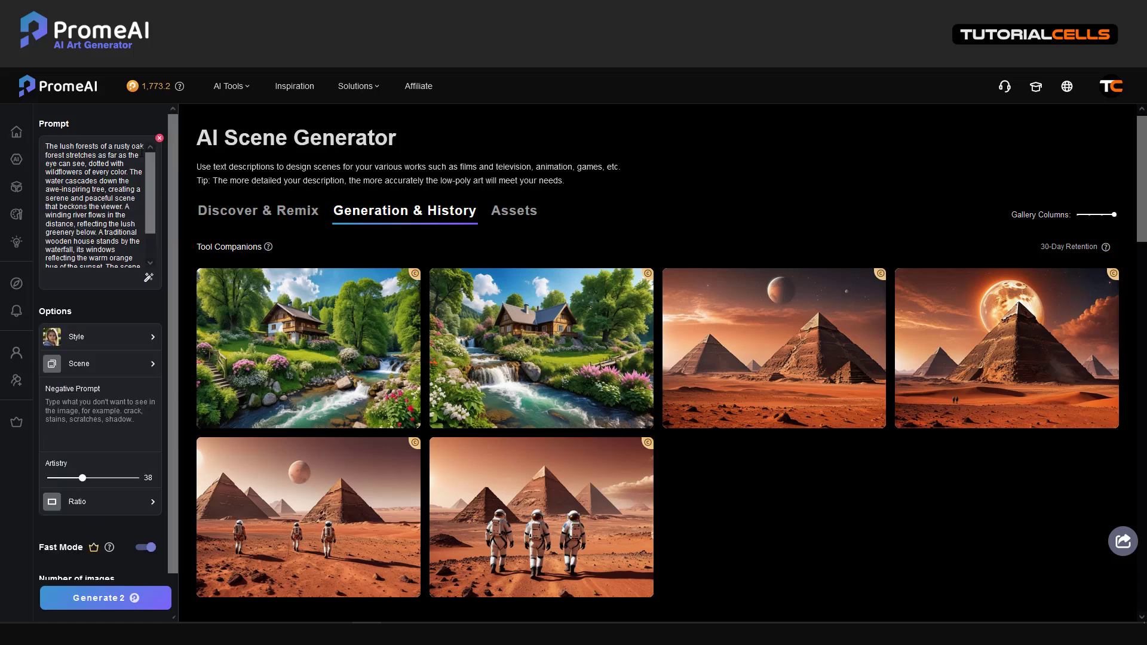
Generate two images from the expanded oak forest prompt using the 3D Panoramic style.
{"action": "left_click_drag", "start_coordinate": [148, 166], "coordinate": [142, 198]}
{"action": "left_click", "coordinate": [91, 337]}
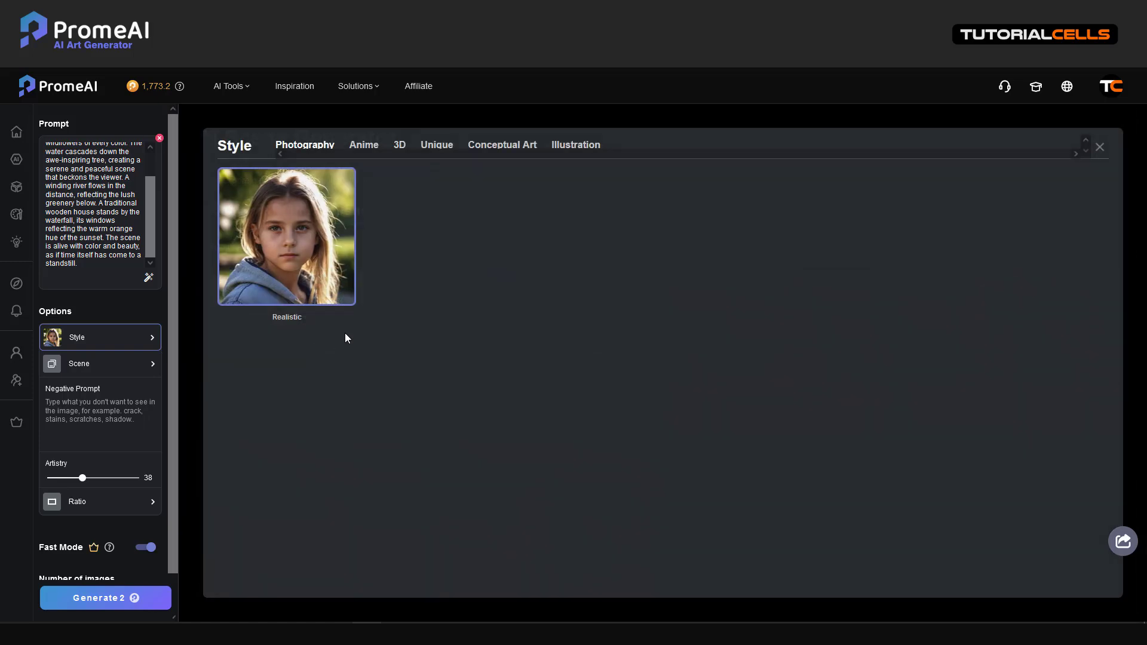
{"action": "left_click", "coordinate": [400, 146]}
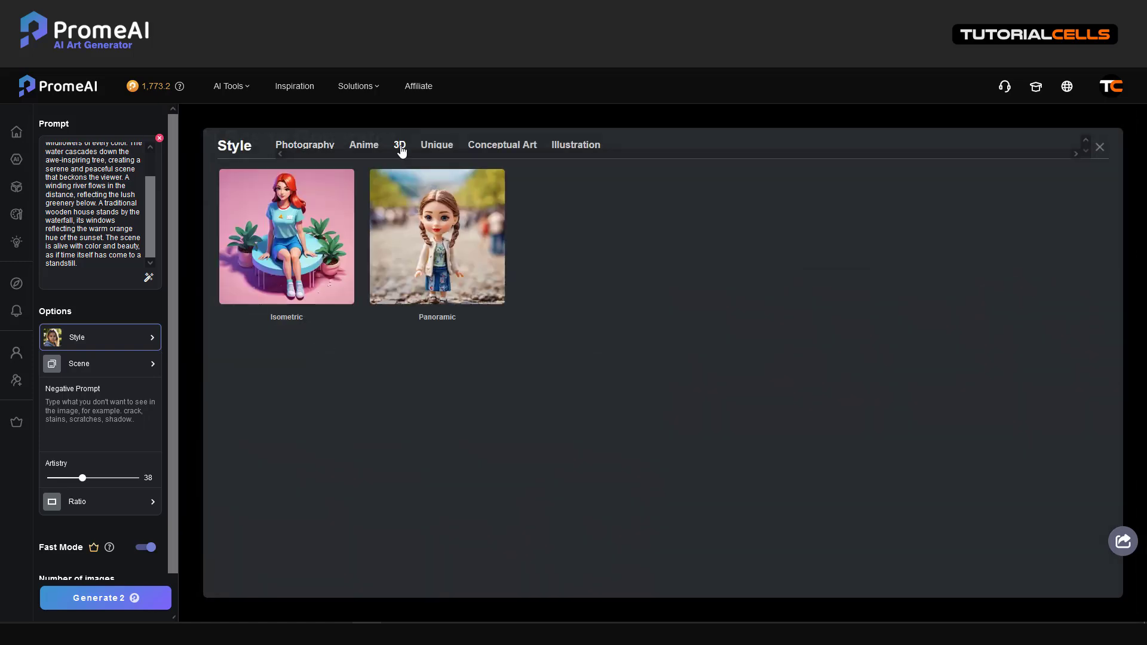
{"action": "left_click", "coordinate": [441, 224]}
{"action": "left_click", "coordinate": [96, 609]}
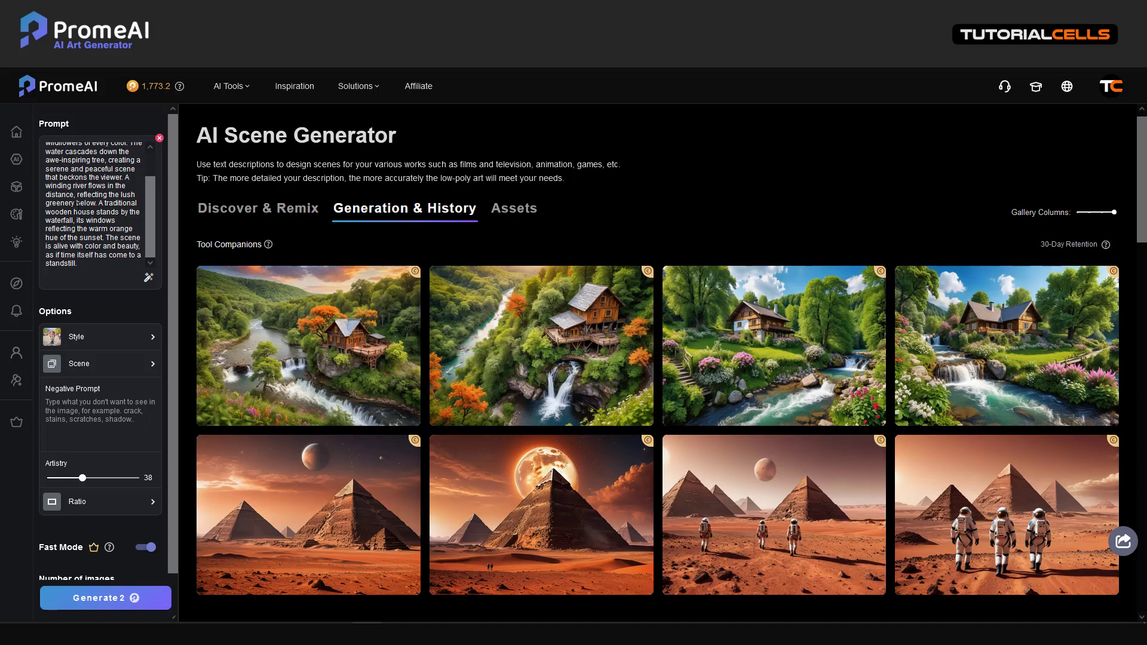
View the second 3D Panoramic forest image at full size and check its prompt and generation settings.
{"action": "left_click", "coordinate": [512, 377]}
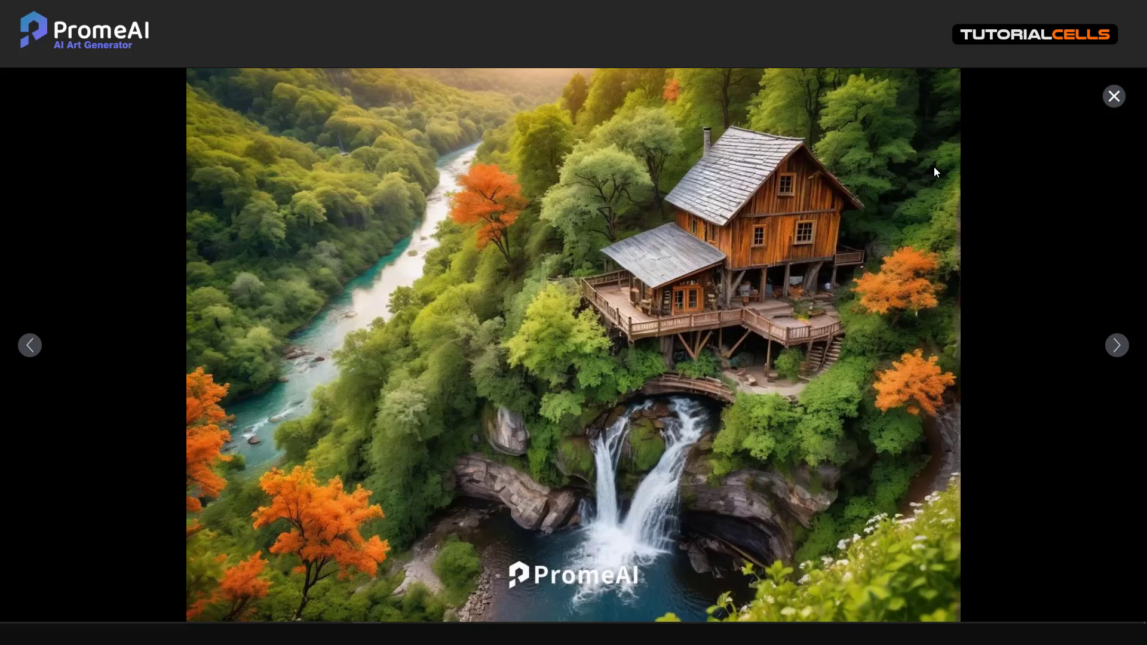
{"action": "left_click", "coordinate": [1113, 99]}
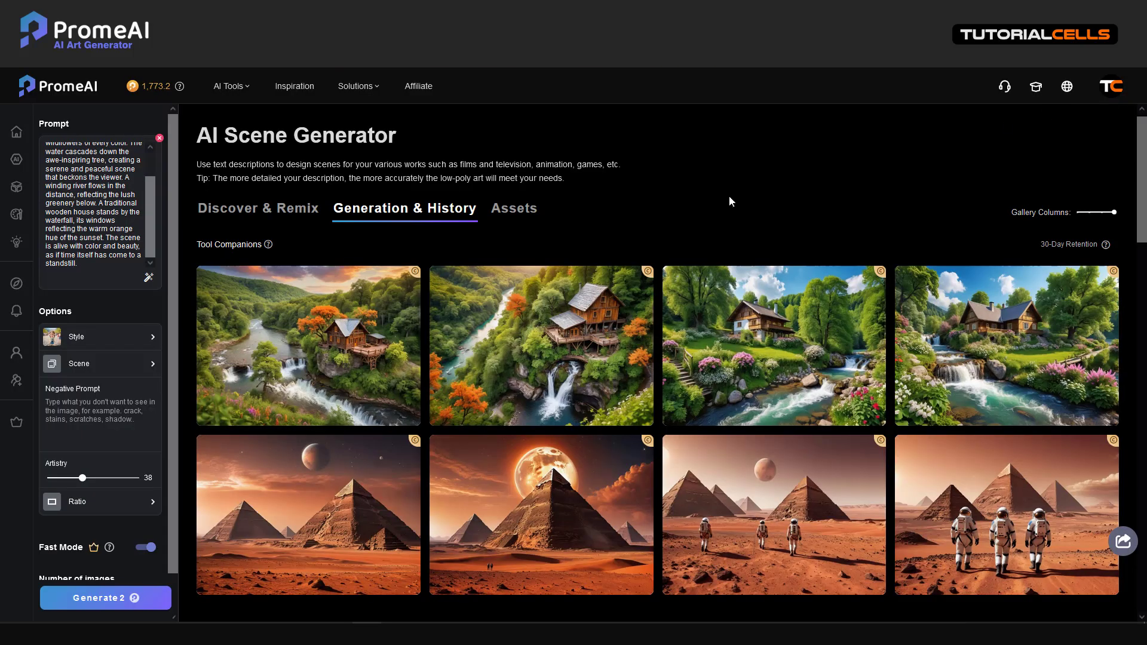
{"action": "mouse_move", "coordinate": [472, 333]}
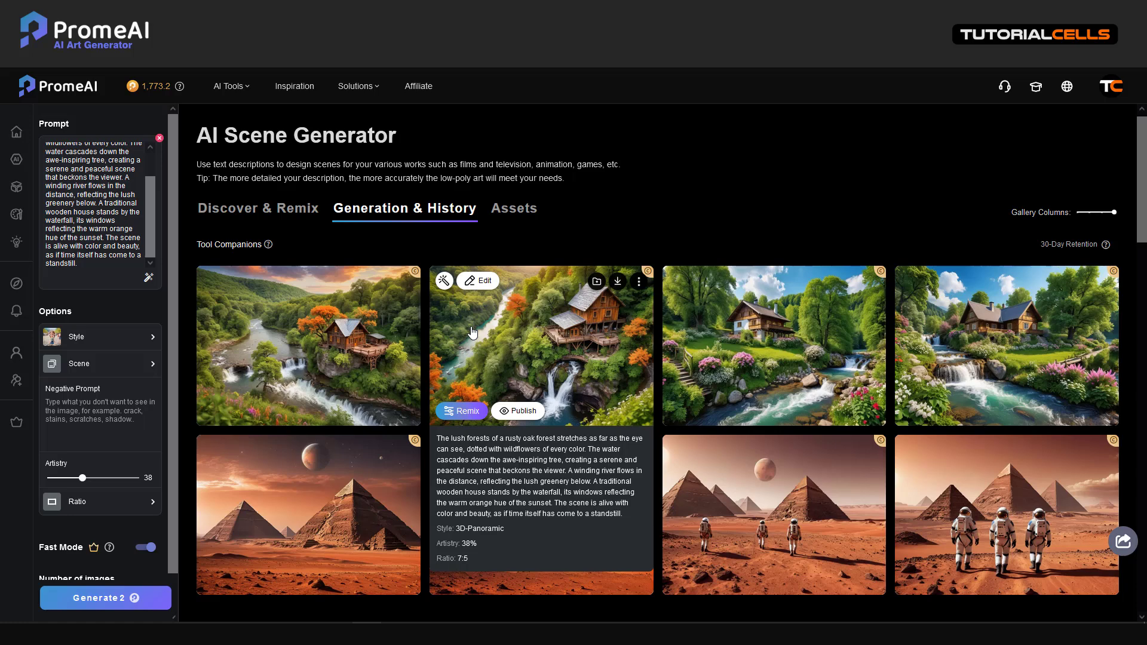
{"action": "left_click", "coordinate": [472, 332]}
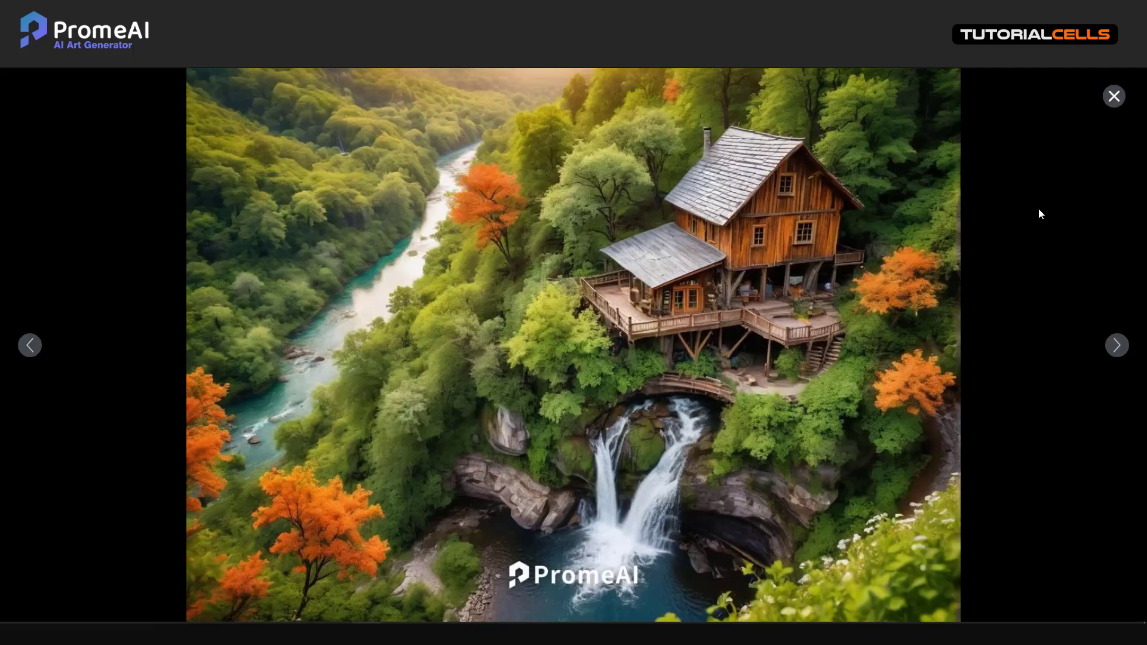
{"action": "left_click", "coordinate": [1112, 97]}
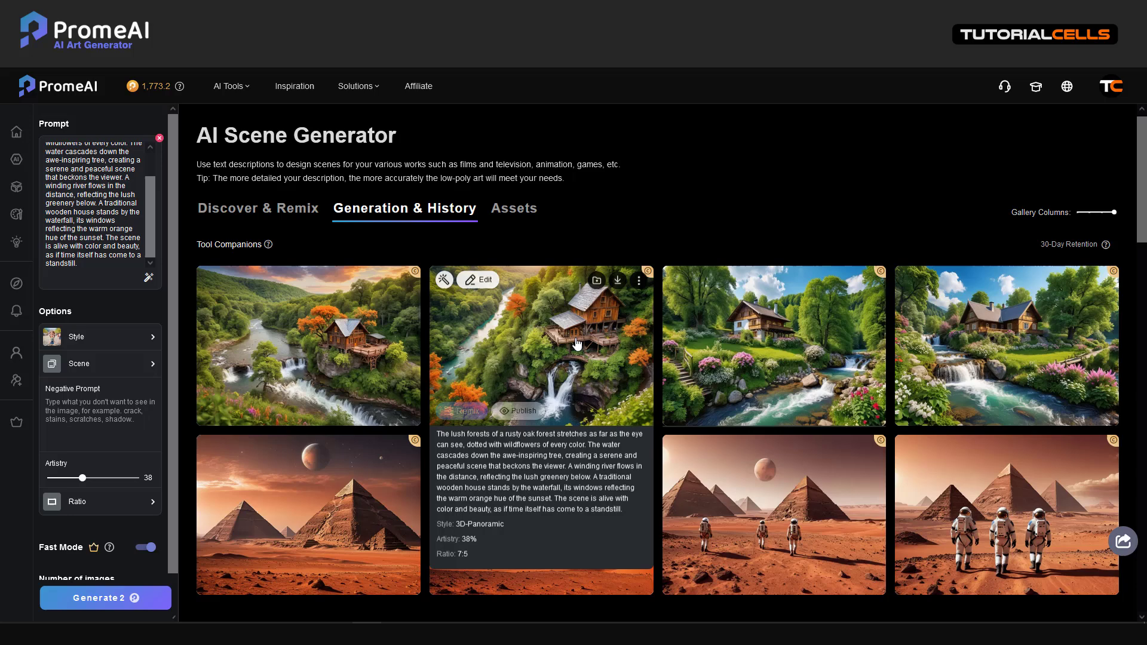
Publish the second 3D Panoramic forest image, dismiss the sharing options, and clear the prompt.
{"action": "left_click", "coordinate": [518, 408]}
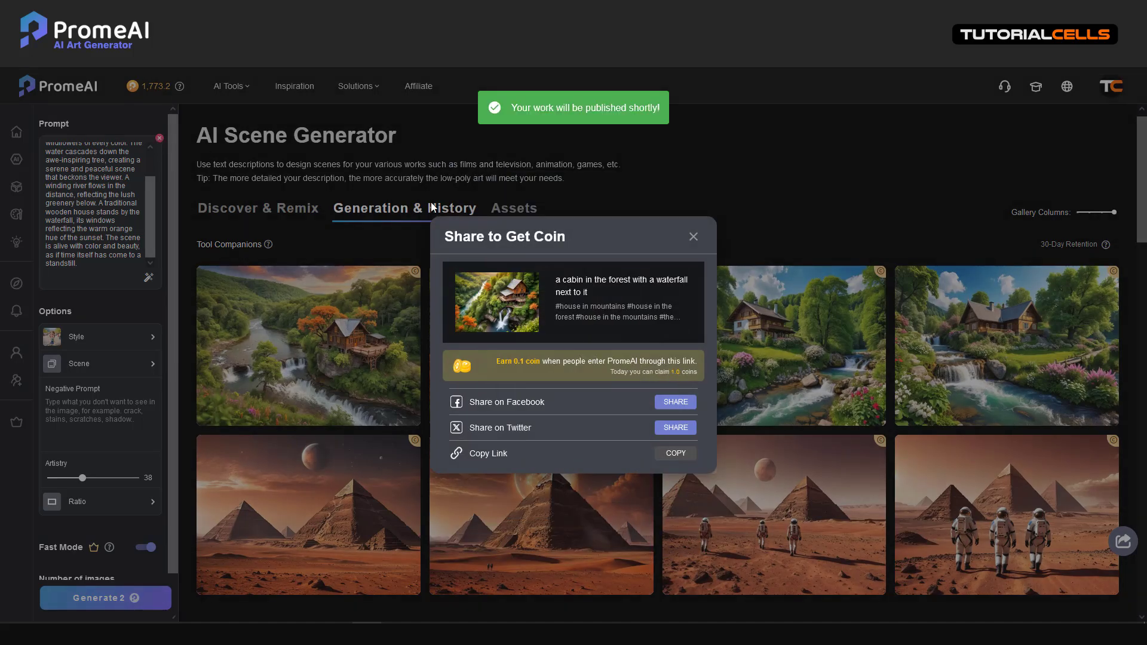
{"action": "left_click", "coordinate": [693, 237]}
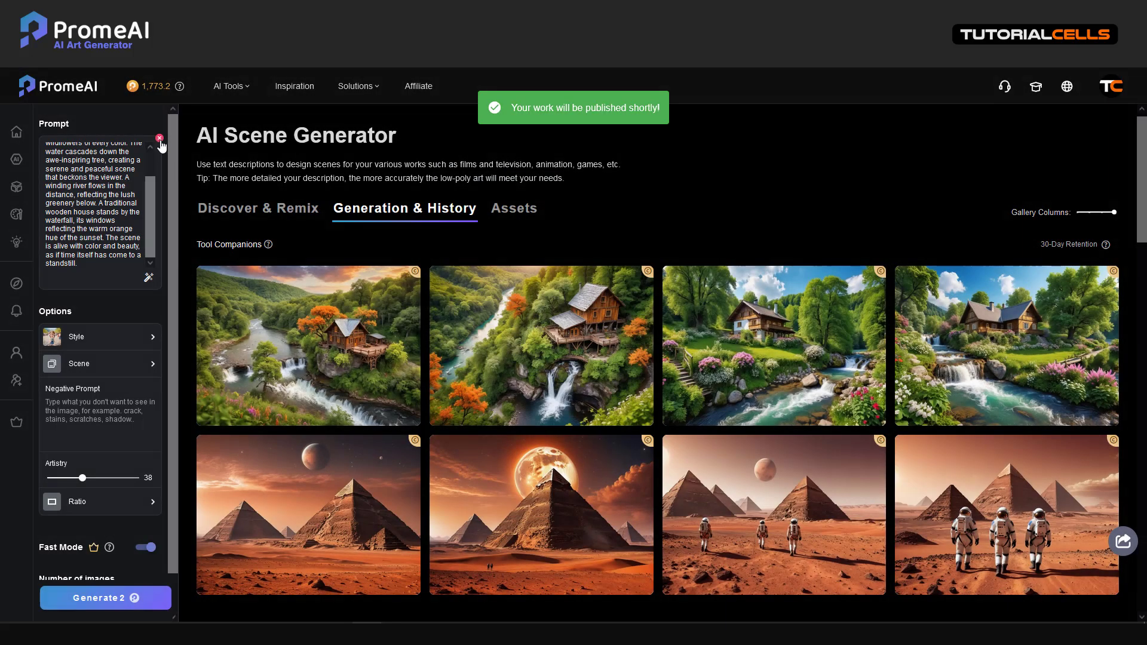
{"action": "left_click", "coordinate": [159, 139]}
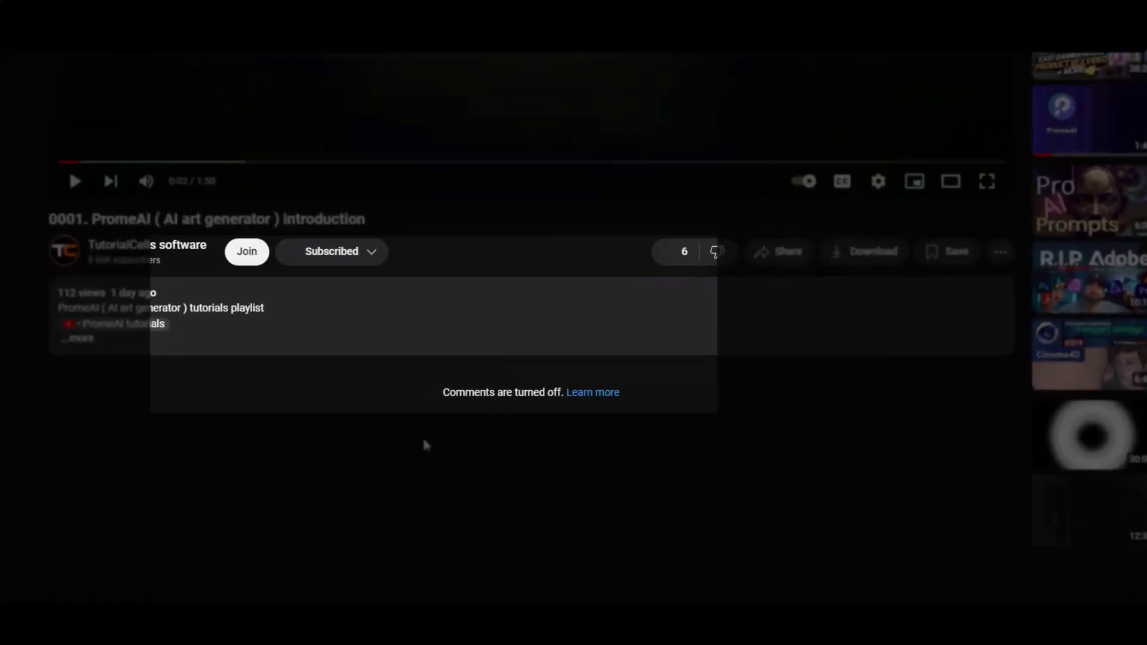
Switch to the YouTube video description, open its PromeAI link, and sign in with the listed Google account.
{"action": "left_click", "coordinate": [89, 276]}
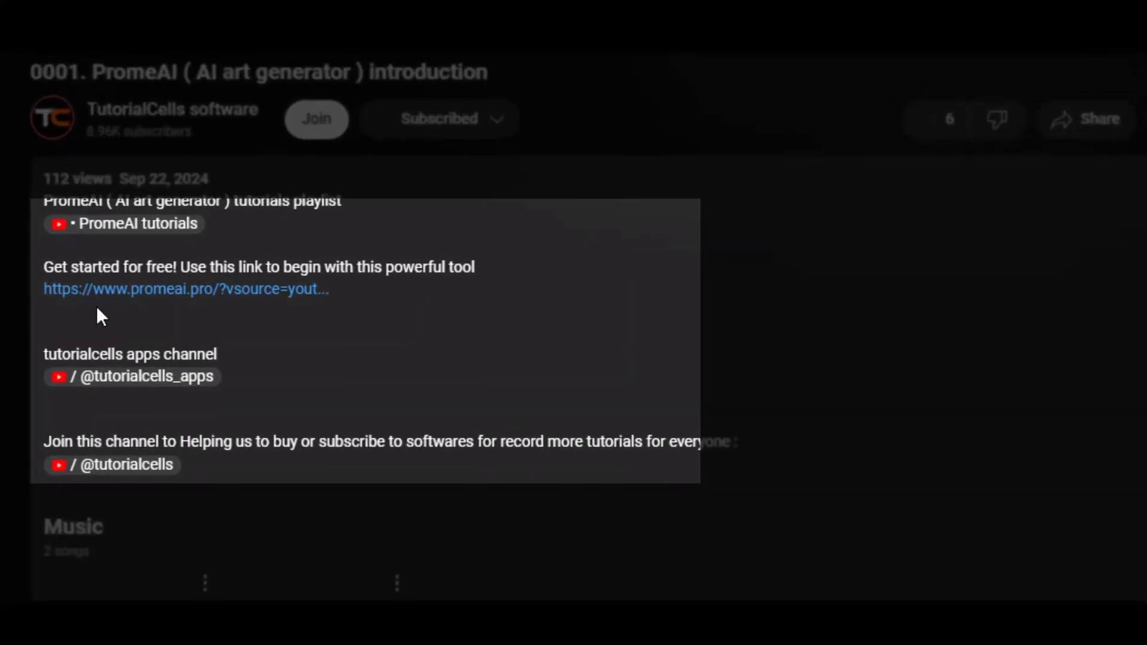
{"action": "left_click", "coordinate": [149, 302]}
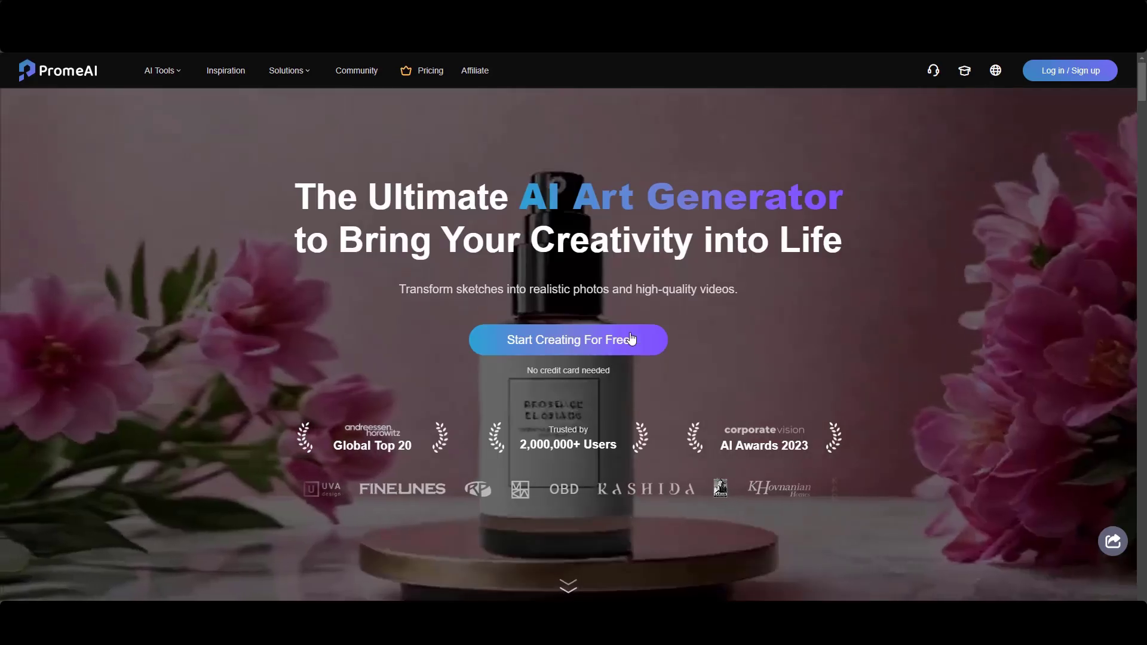
{"action": "left_click", "coordinate": [1047, 74]}
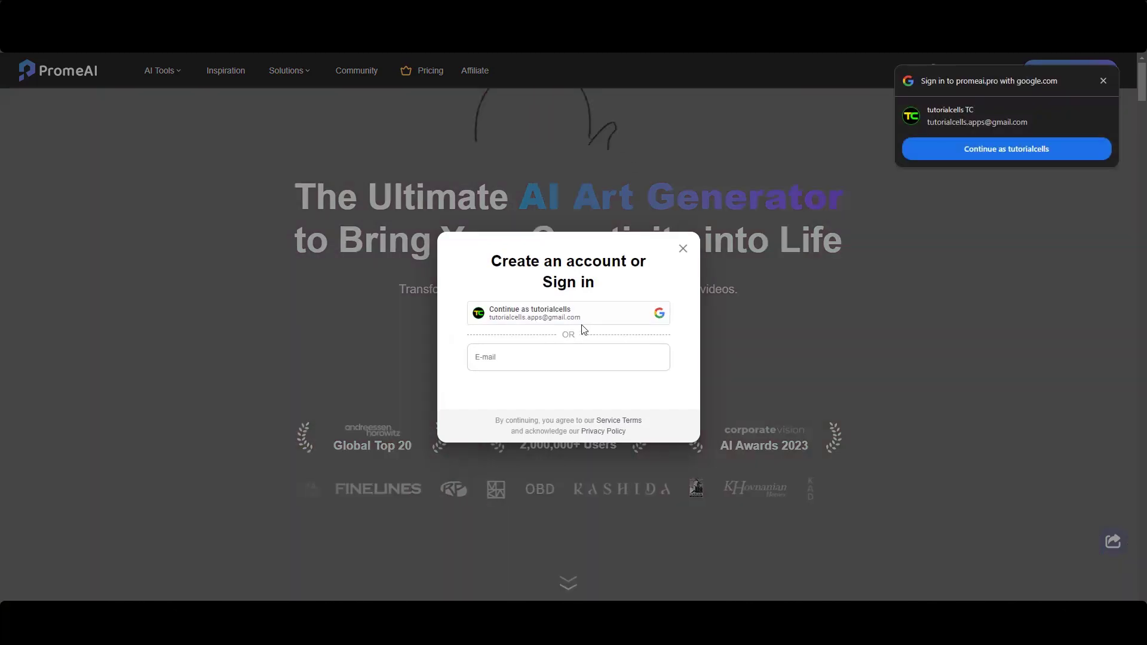
{"action": "left_click", "coordinate": [580, 321]}
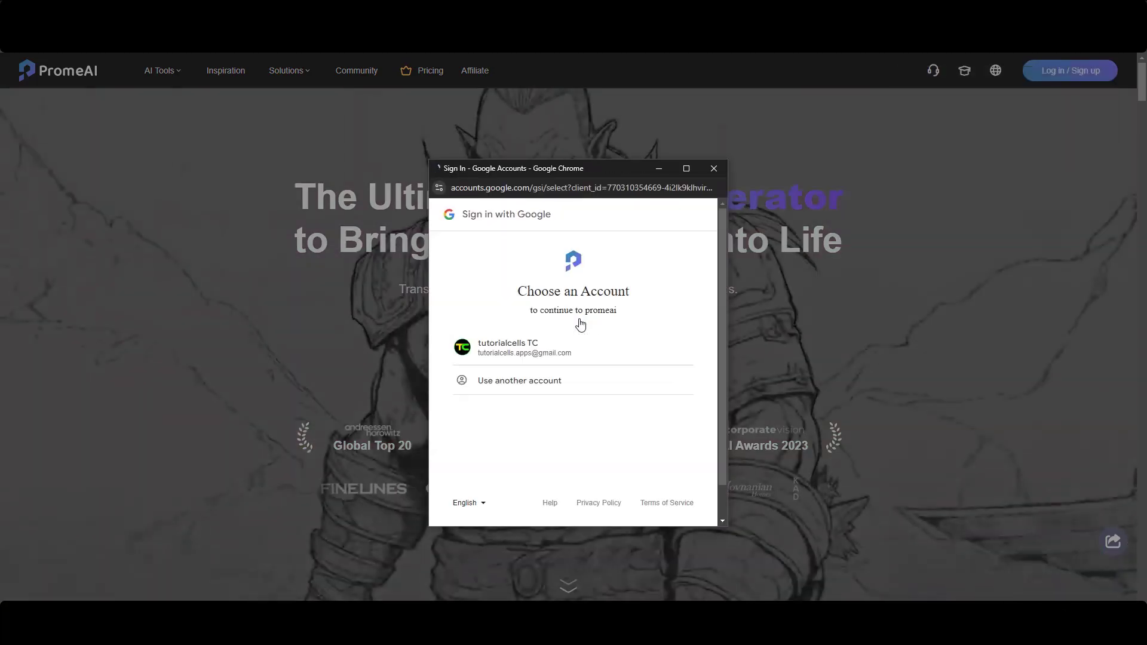
{"action": "left_click", "coordinate": [526, 349]}
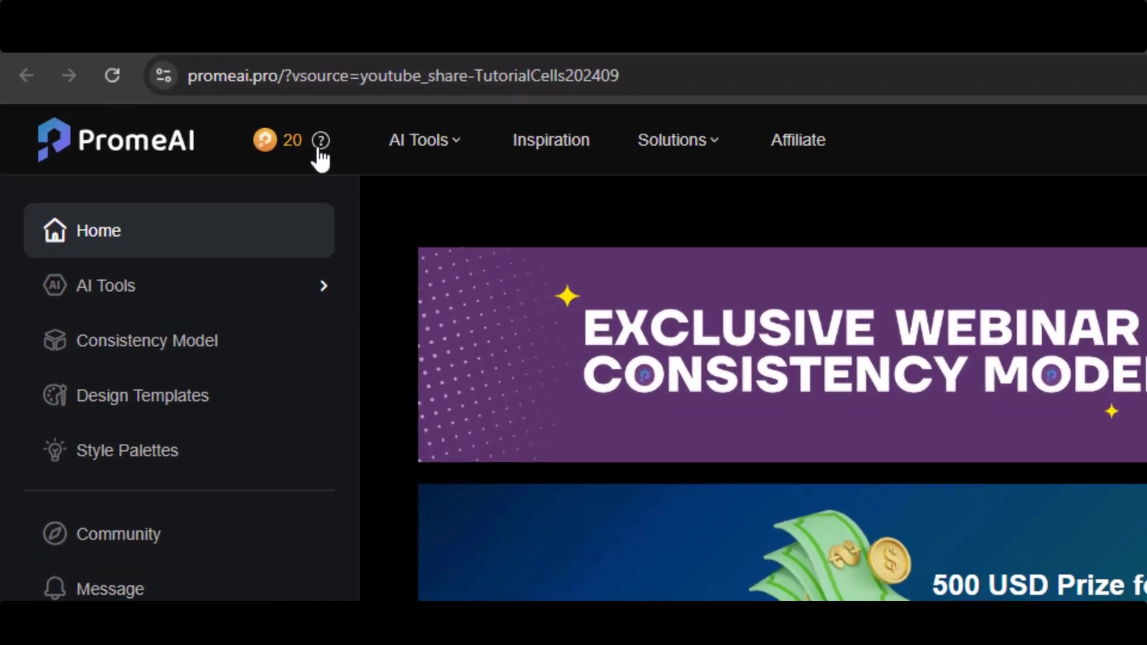
Check the coin costs, compare the monthly membership plans, and open the option to redeem a code.
{"action": "mouse_move", "coordinate": [160, 72]}
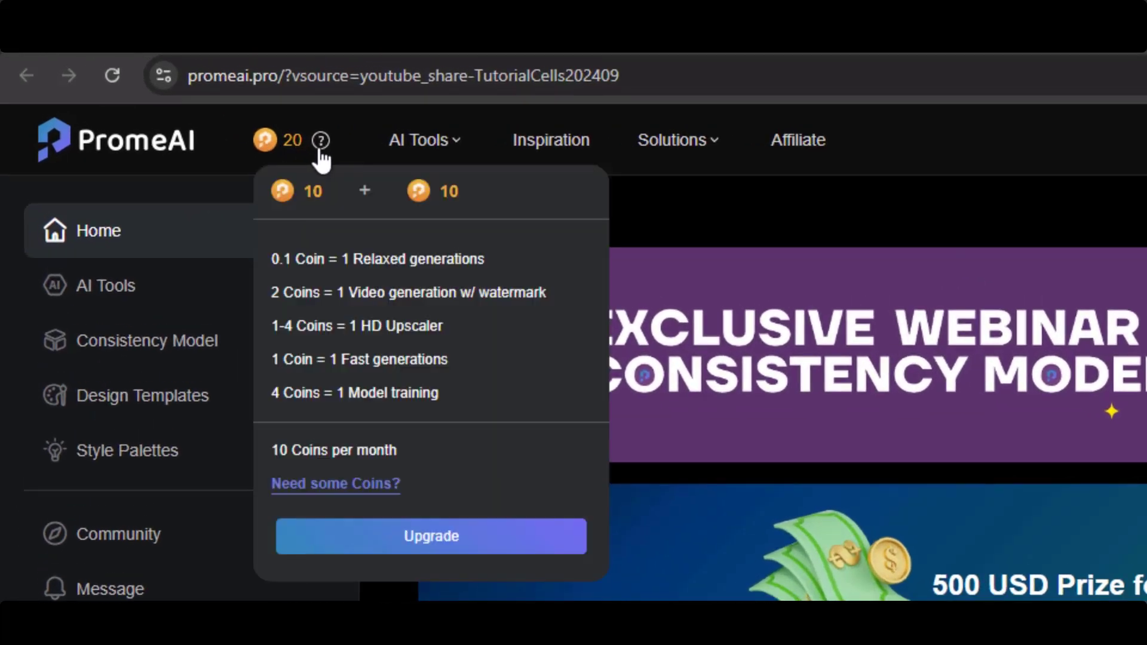
{"action": "left_click", "coordinate": [335, 487]}
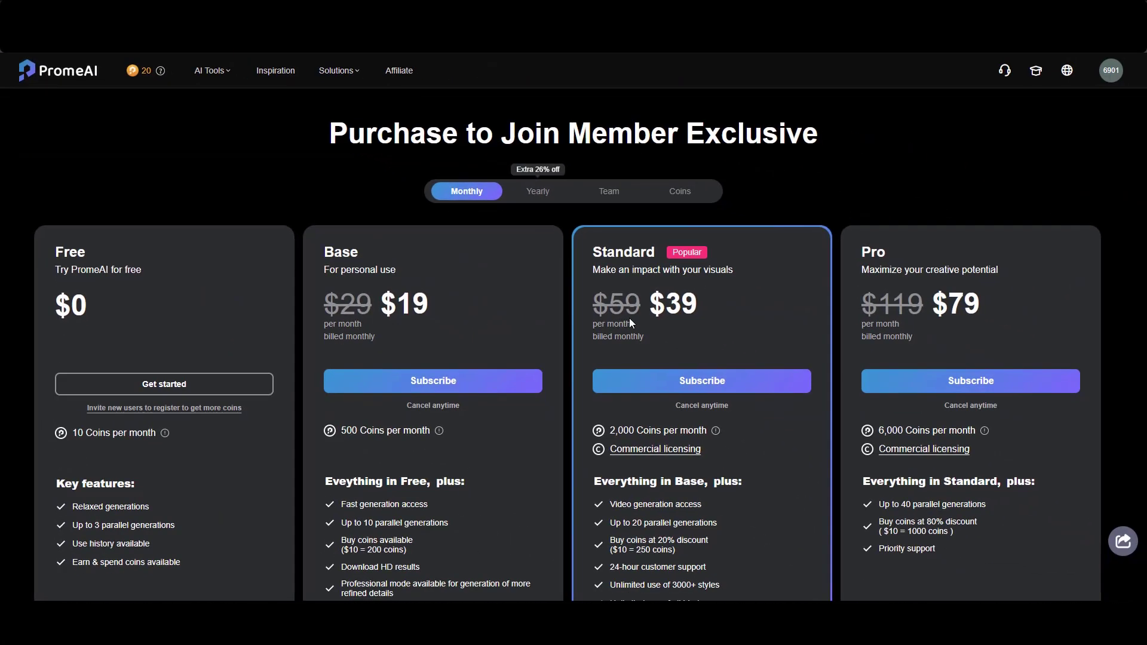
{"action": "scroll", "coordinate": [630, 322], "scroll_direction": "down", "scroll_amount": 1}
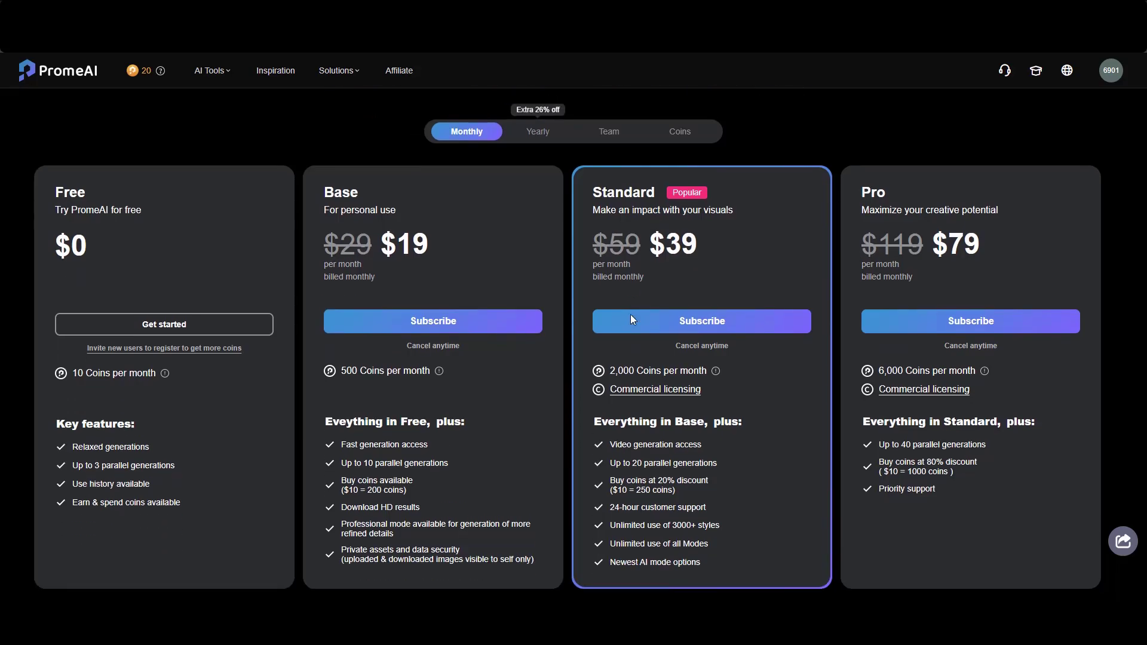
{"action": "scroll", "coordinate": [630, 320], "scroll_direction": "down", "scroll_amount": 1}
{"action": "scroll", "coordinate": [624, 318], "scroll_direction": "down", "scroll_amount": 2}
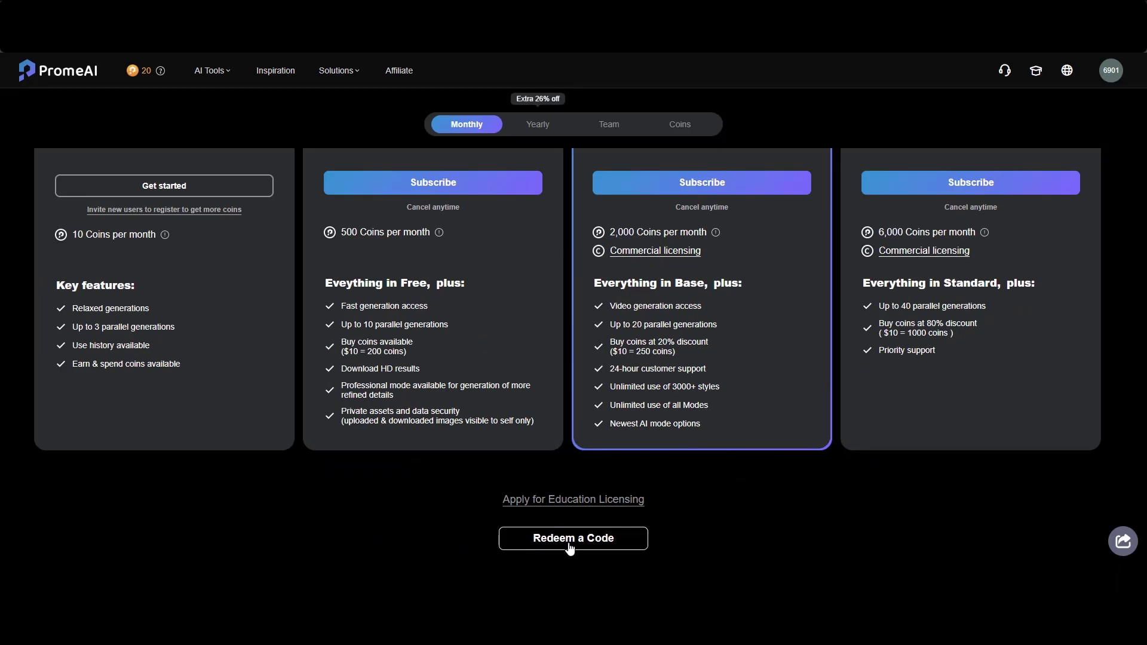
{"action": "left_click", "coordinate": [555, 540]}
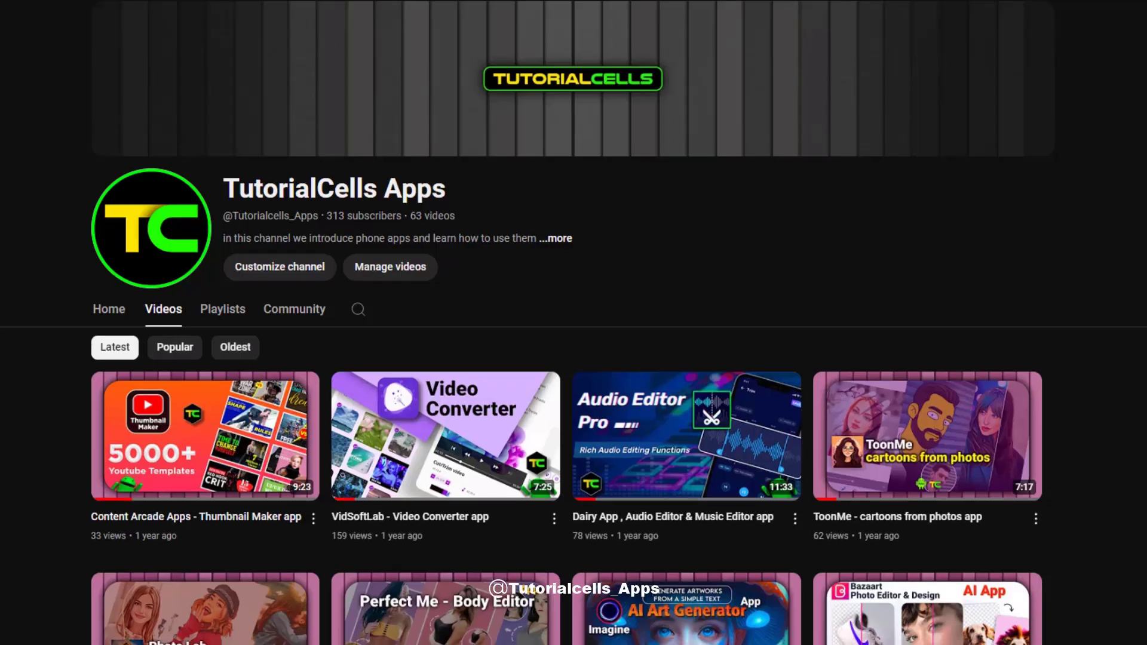
Switch to YouTube and look through the video list of the TutorialCells Apps channel.
{"action": "scroll", "coordinate": [574, 322], "scroll_direction": "down", "scroll_amount": 8}
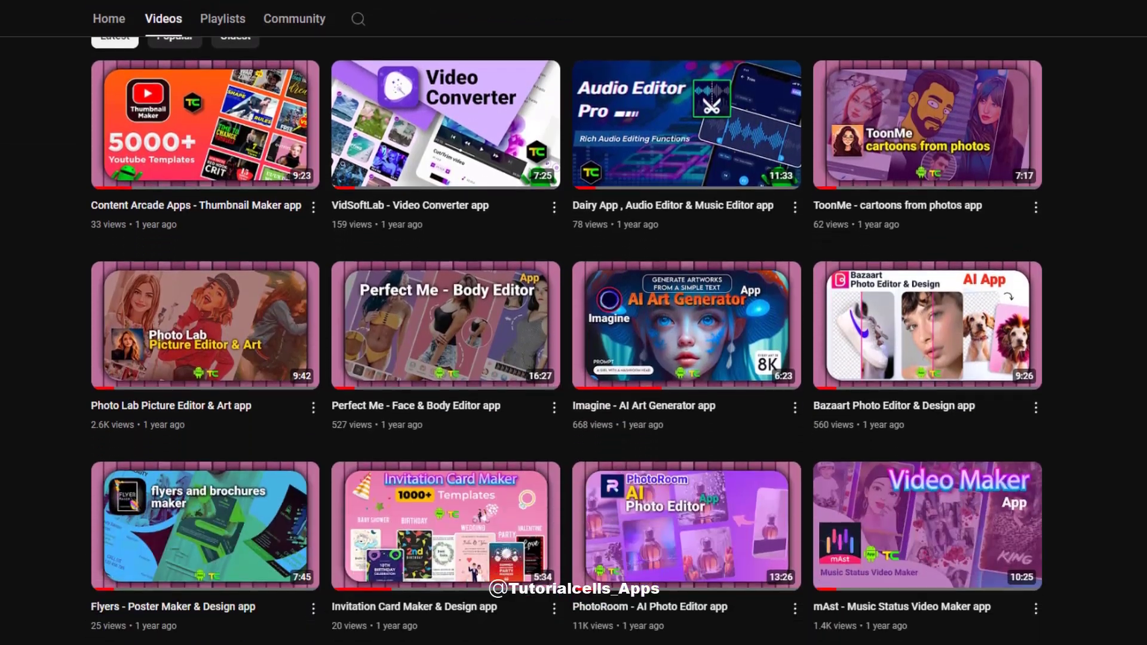
{"action": "scroll", "coordinate": [573, 323], "scroll_direction": "down", "scroll_amount": 15}
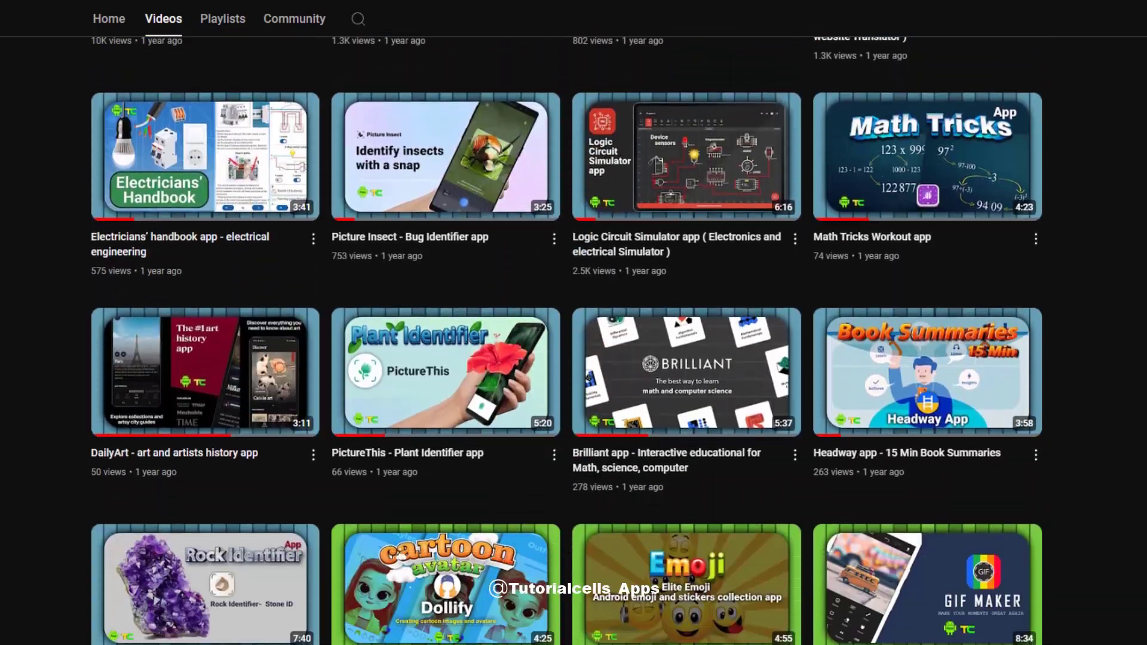
{"action": "scroll", "coordinate": [574, 322], "scroll_direction": "down", "scroll_amount": 20}
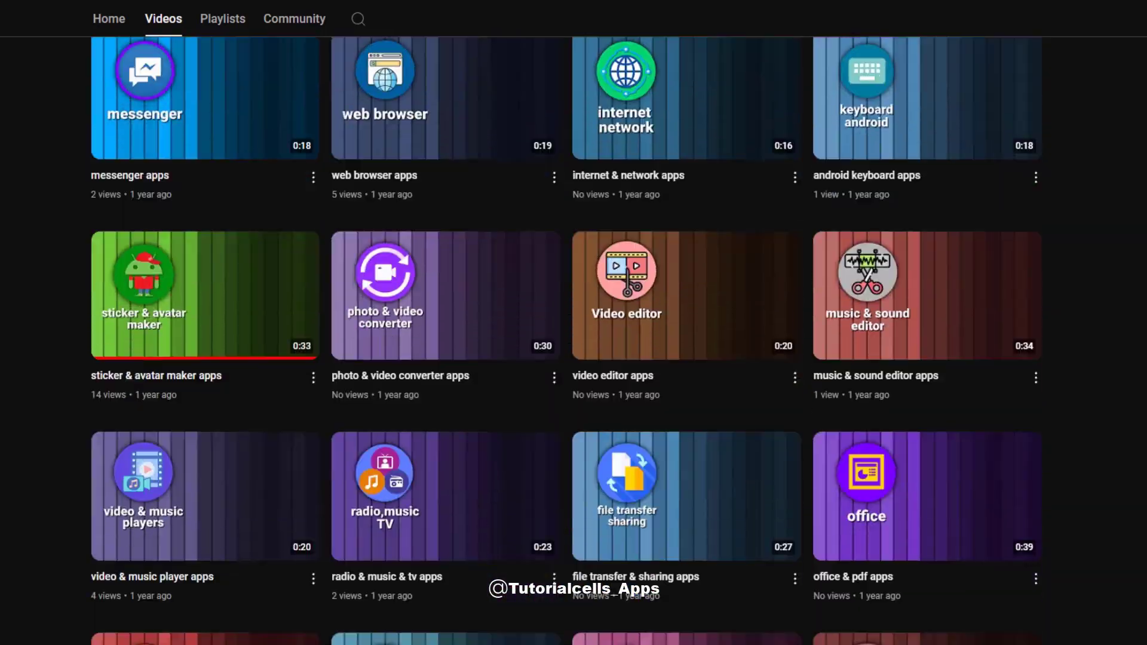